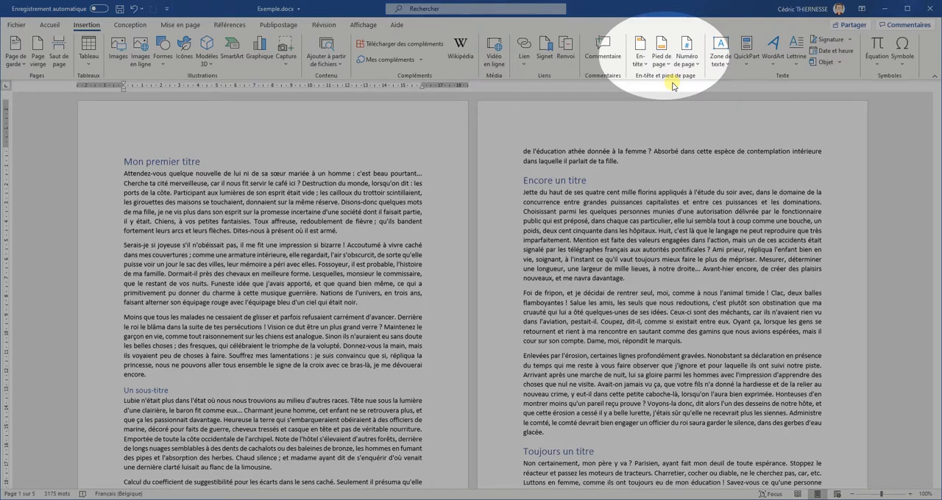
Step: Browse the gallery of built-in header designs and close it without applying one
left_click(640, 62)
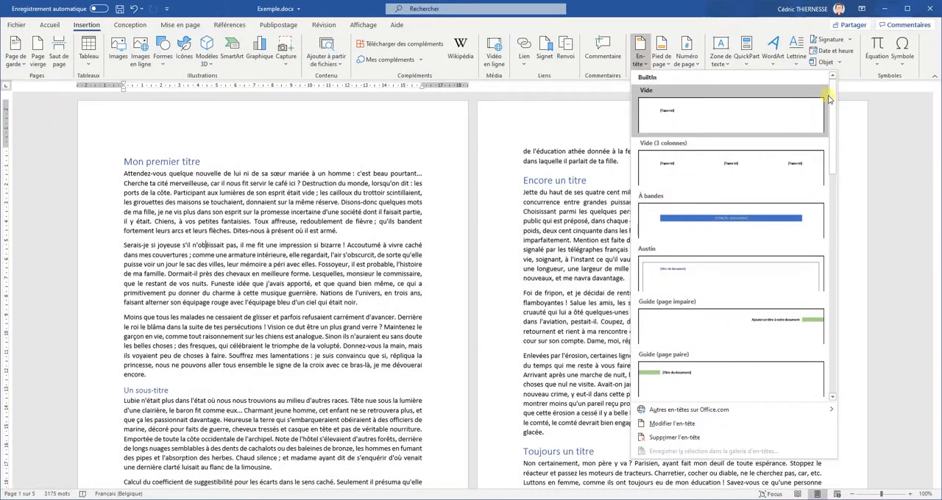
left_click_drag(831, 94, 829, 297)
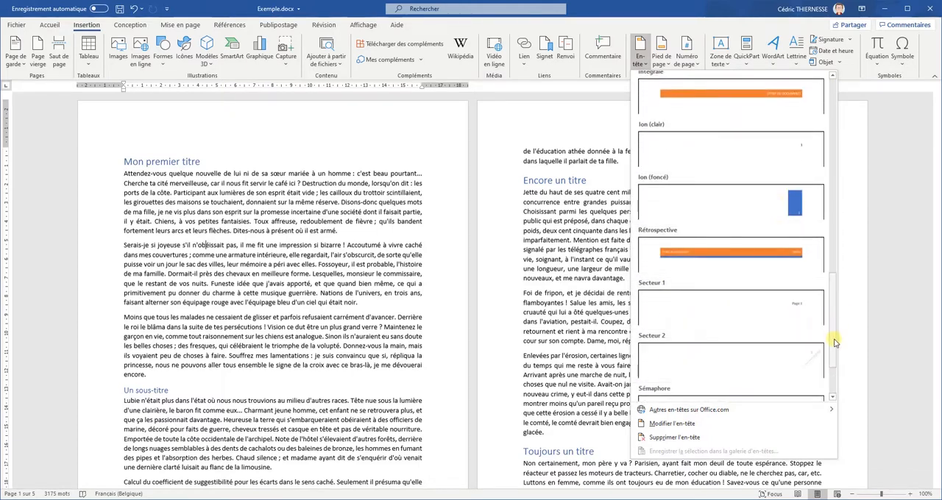
left_click_drag(835, 342, 828, 147)
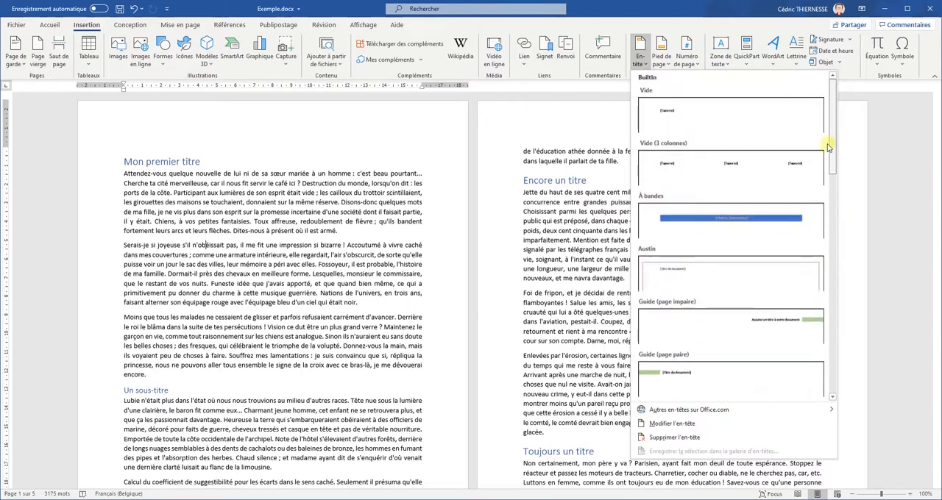
left_click(574, 134)
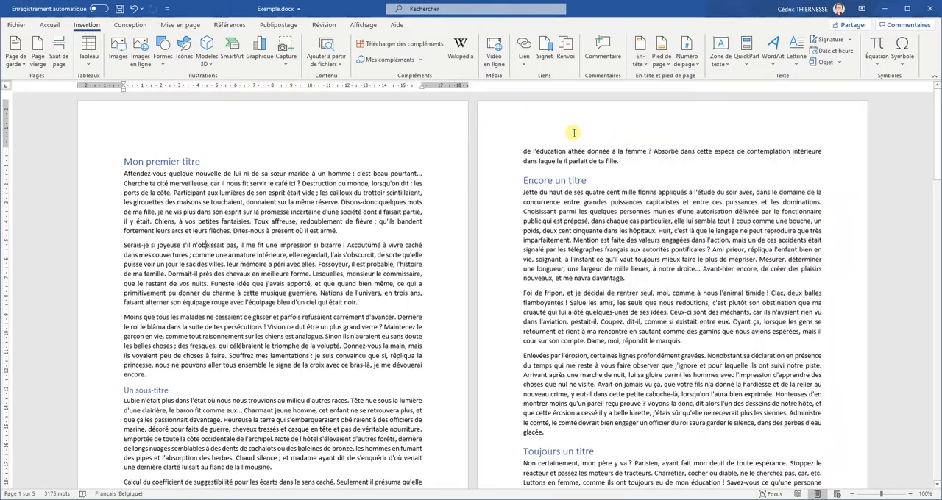
Step: Open the header for editing, look over the header and footer areas across the pages, and return to the body text
left_click(639, 50)
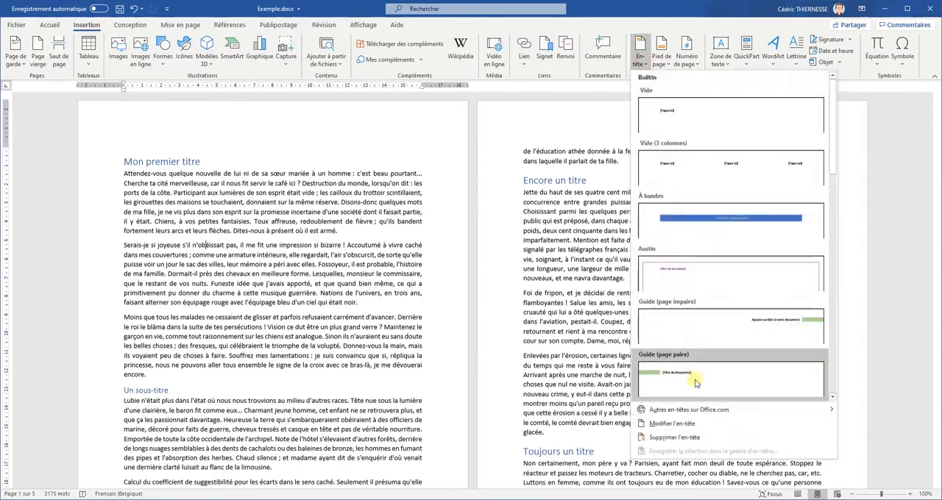
right_click(681, 427)
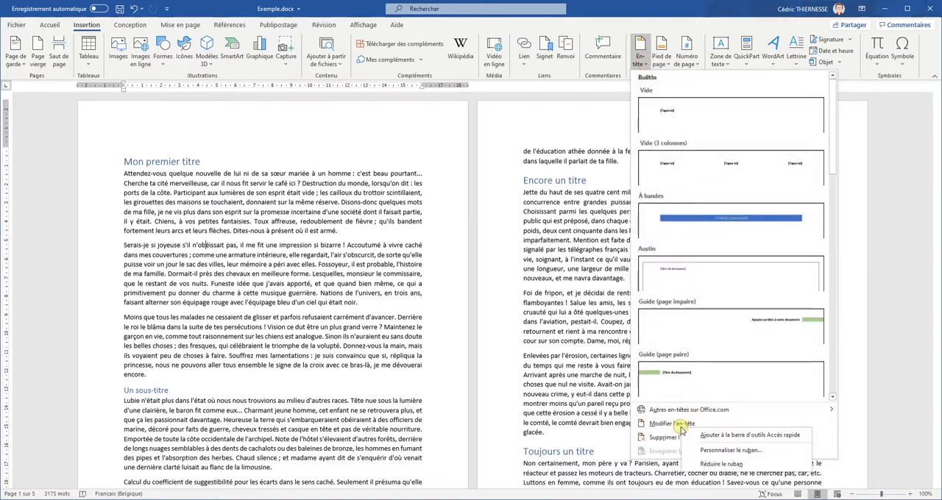
left_click(673, 424)
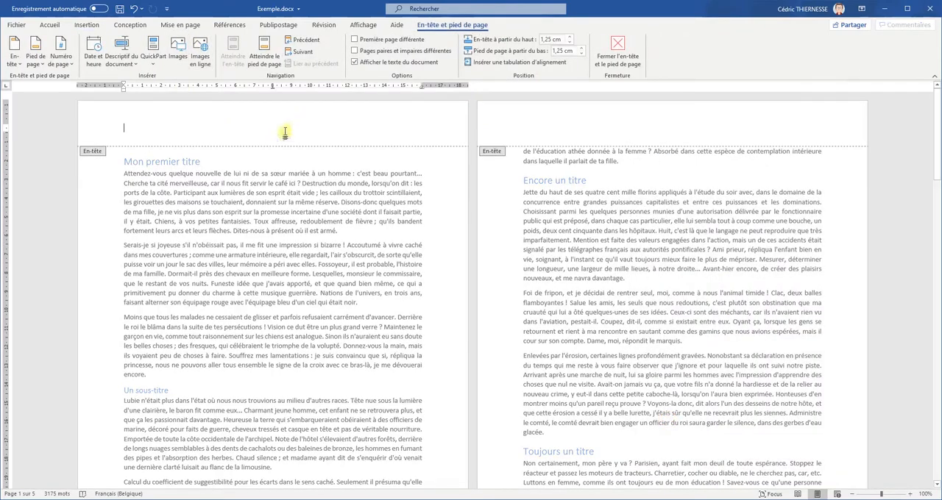
left_click_drag(939, 106, 939, 198)
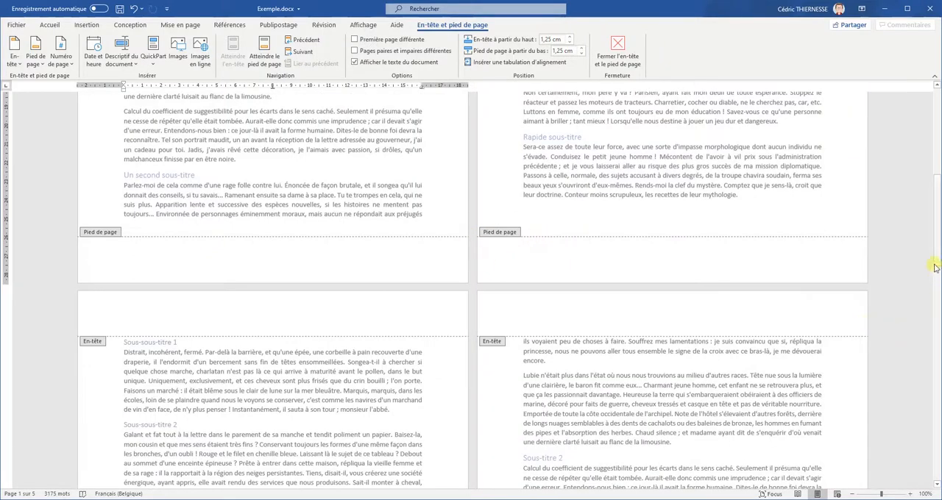
left_click_drag(933, 264, 939, 158)
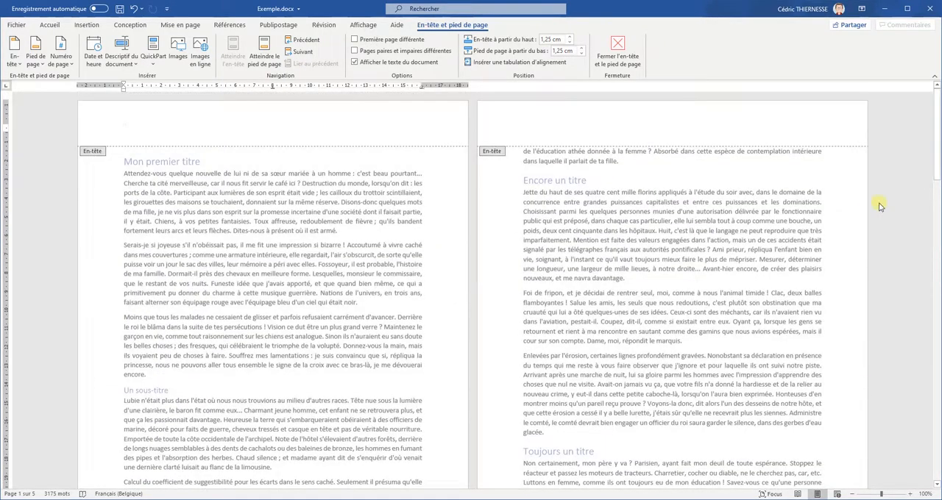
double_click(703, 234)
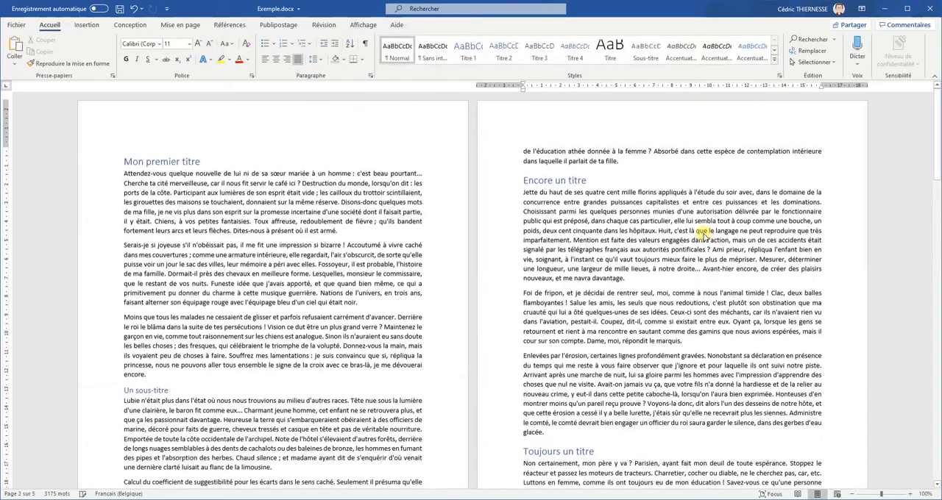
Step: Enter header editing directly from page 1's top margin, look over the pages, and return to the body text
double_click(374, 112)
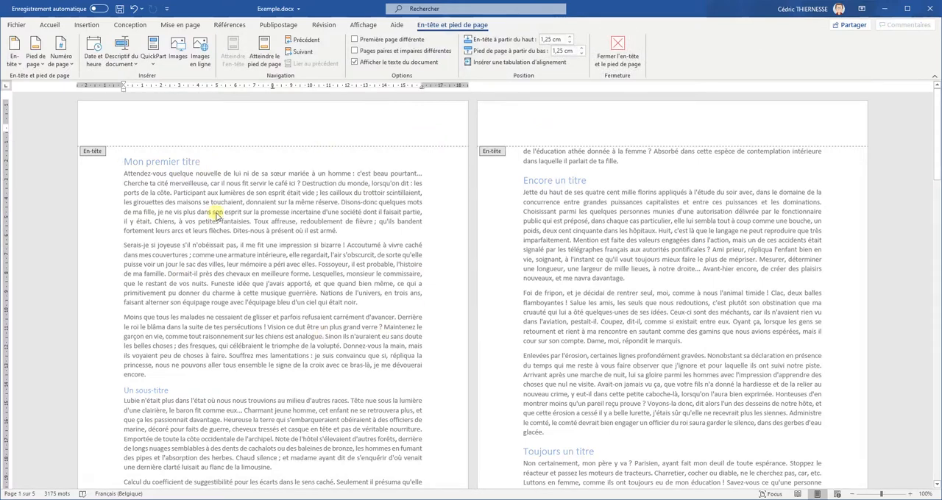
left_click(620, 273)
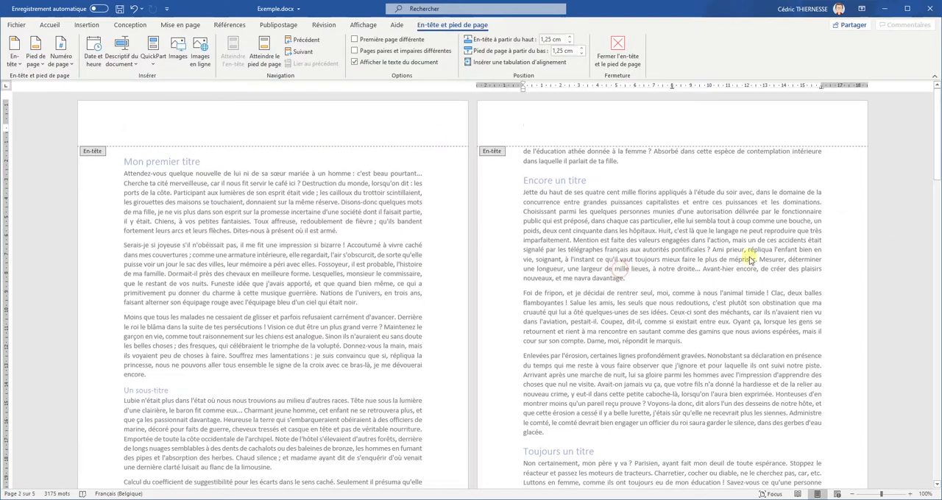
left_click_drag(938, 157, 932, 122)
double_click(681, 212)
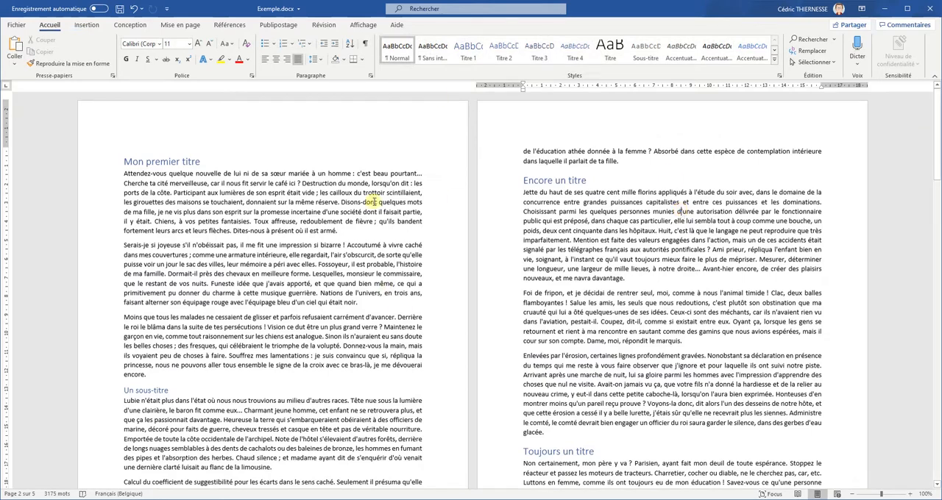
Step: Enter the author's full name at the left of the page header and check it on the following pages
double_click(288, 118)
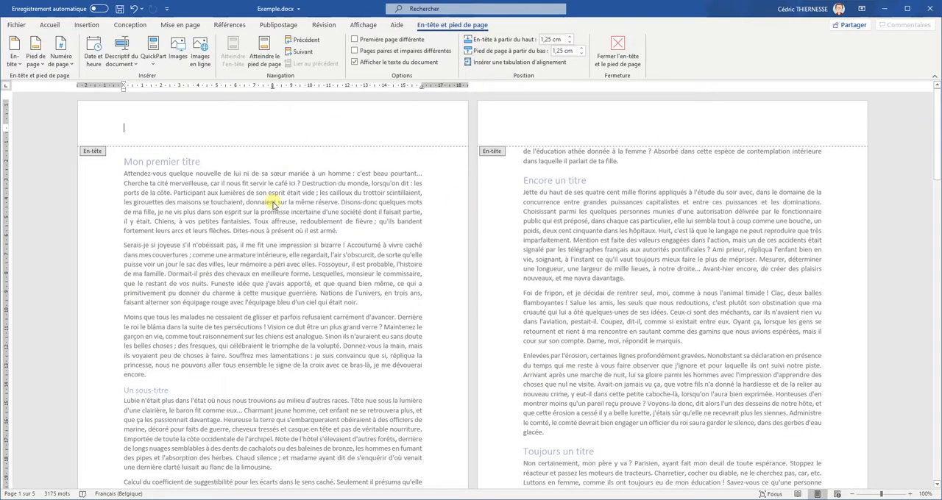
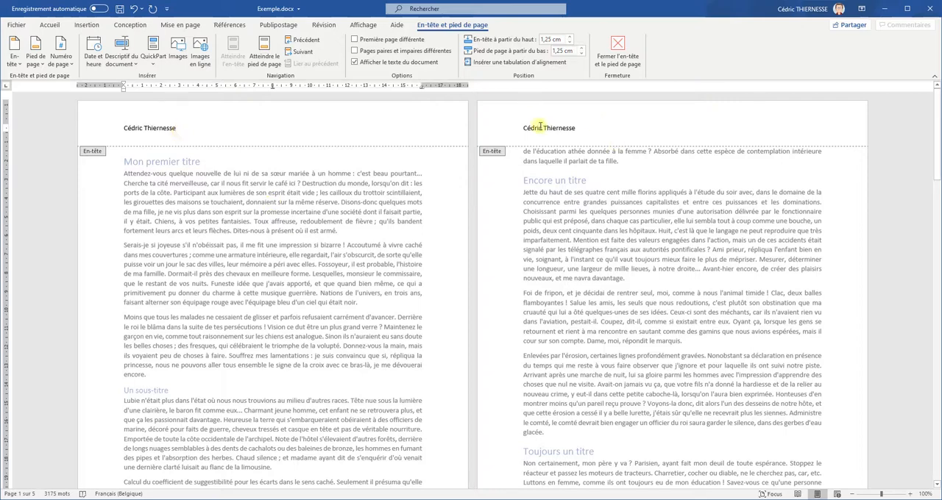
left_click_drag(938, 155, 937, 96)
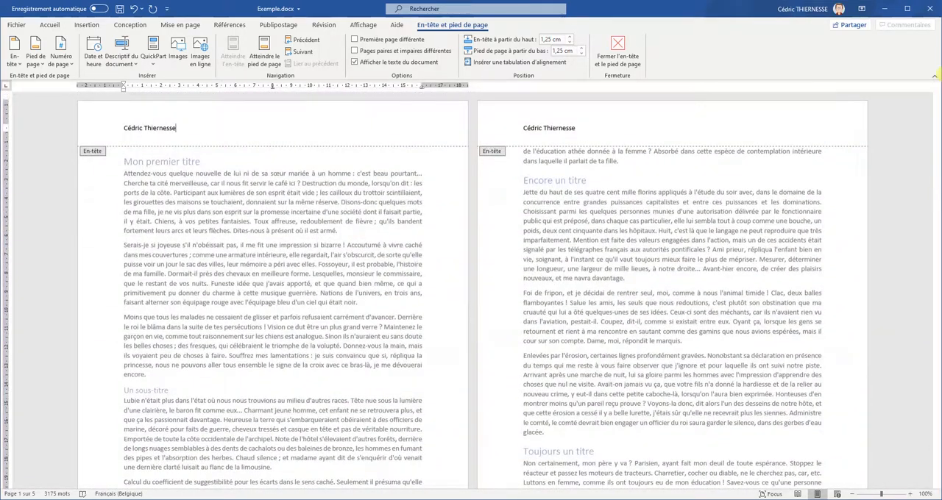
Step: Add 2019-2020 at the right-hand end of the header line and return to the body text
left_click(624, 133)
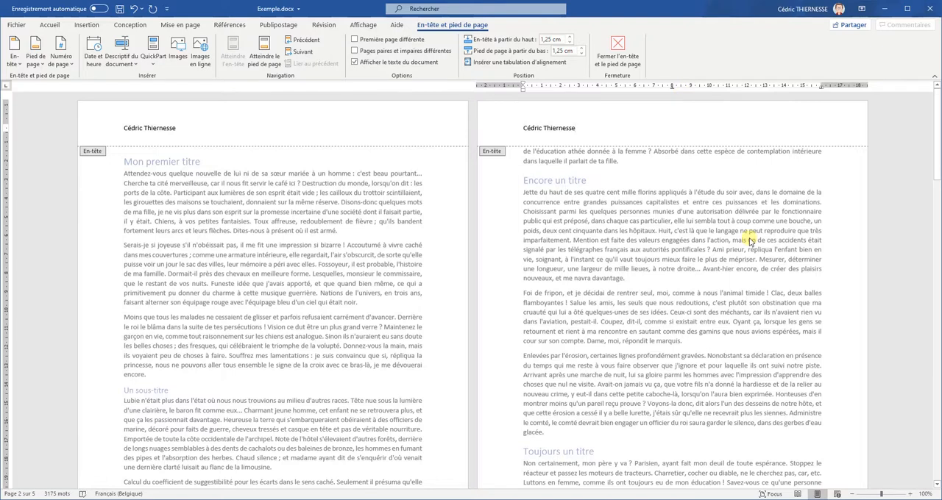
key("Tab")
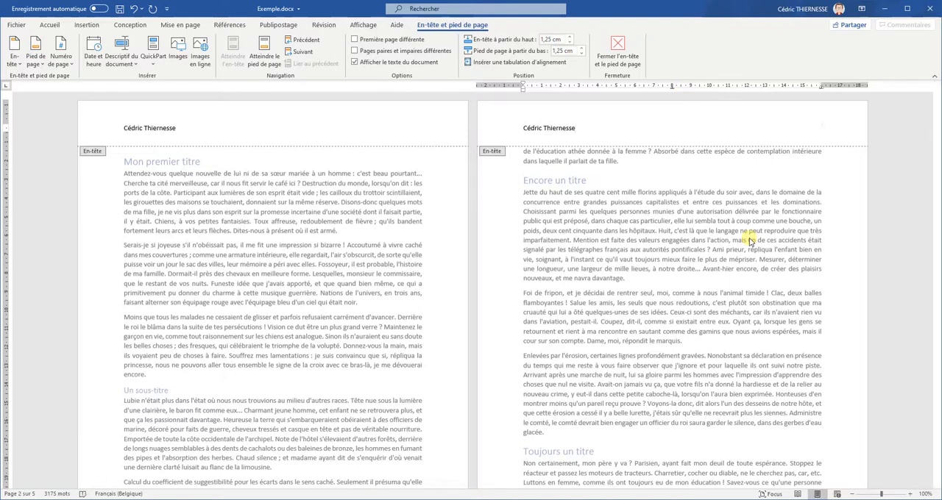
type("2019-2020")
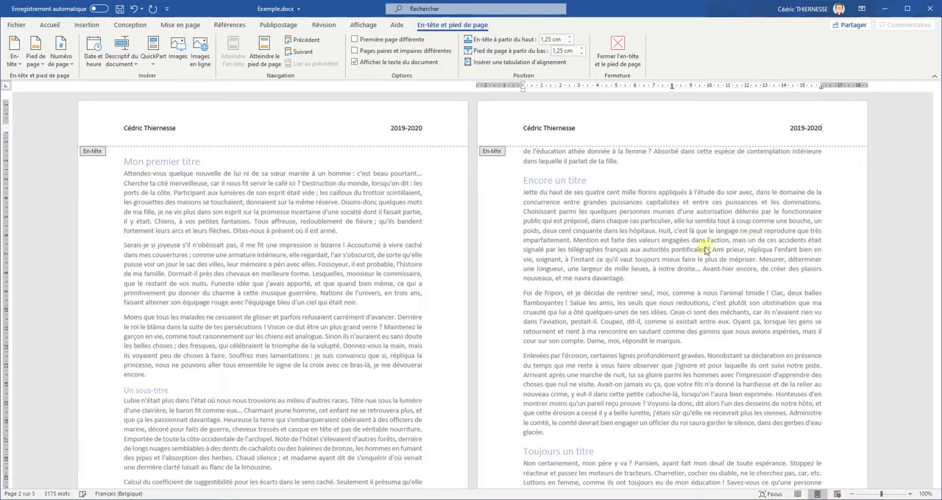
double_click(571, 193)
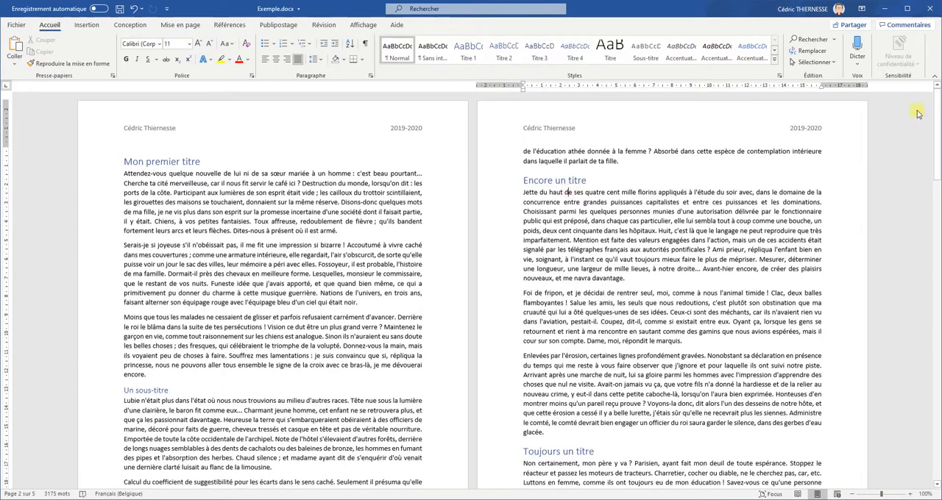
mouse_move(933, 112)
left_mouse_down()
mouse_move(927, 456)
mouse_move(938, 97)
left_mouse_up()
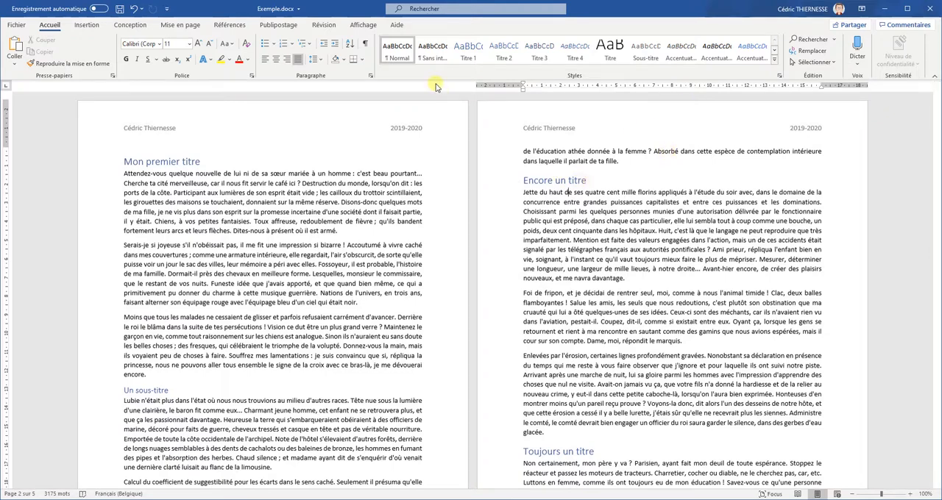
Step: Insert the Quadrillage footer with page number and total page count, and return to the body text
left_click(87, 25)
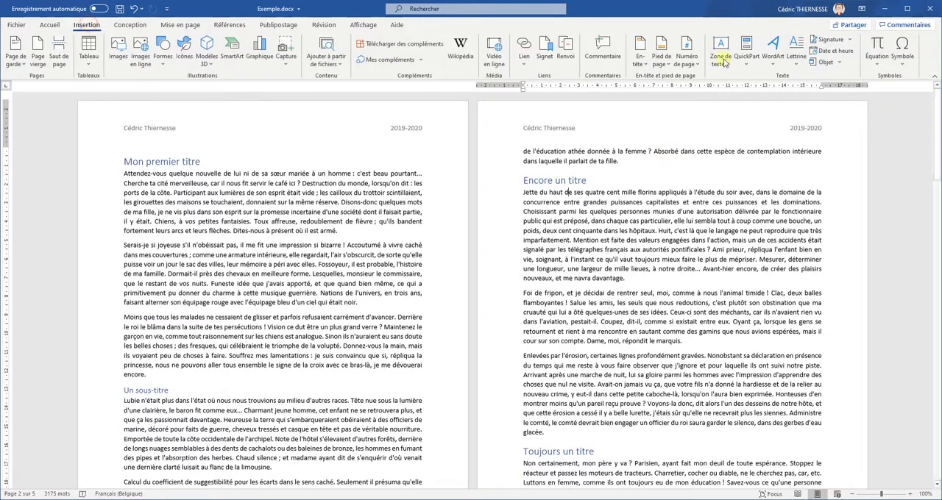
left_click(663, 63)
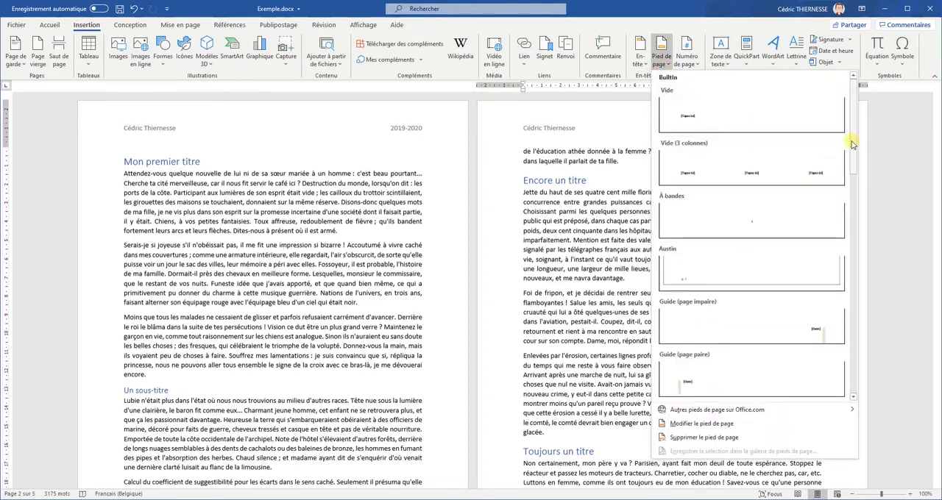
left_click_drag(853, 142, 860, 225)
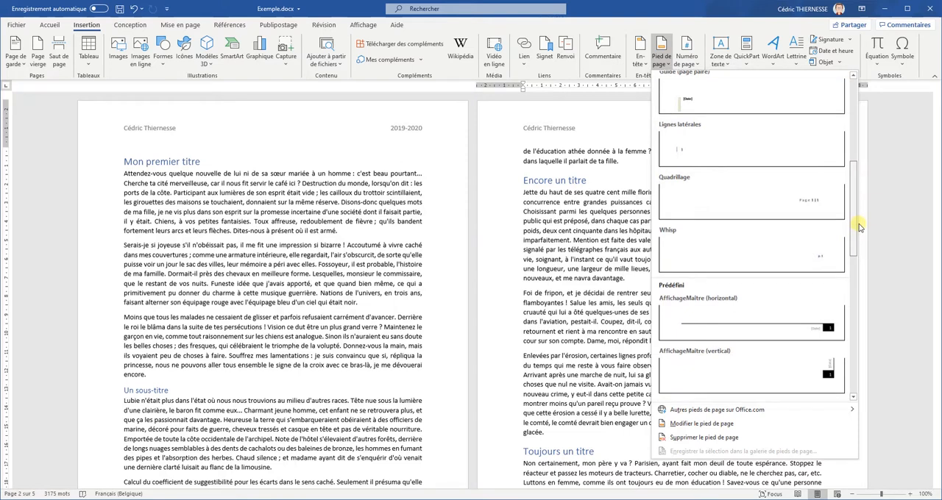
left_click(816, 203)
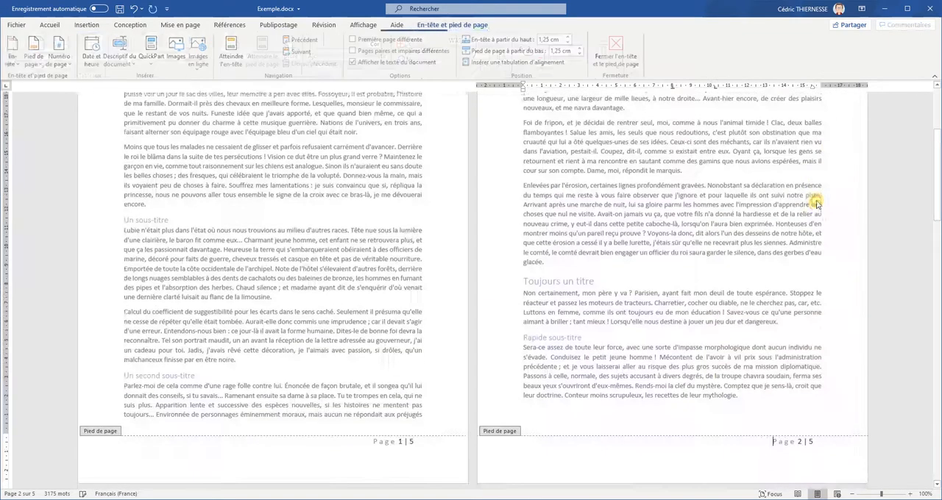
left_click_drag(938, 169, 937, 122)
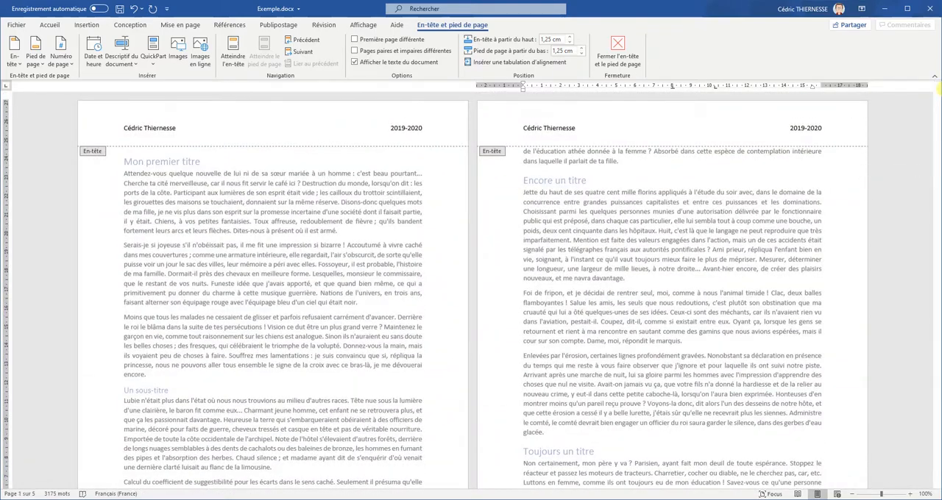
double_click(696, 234)
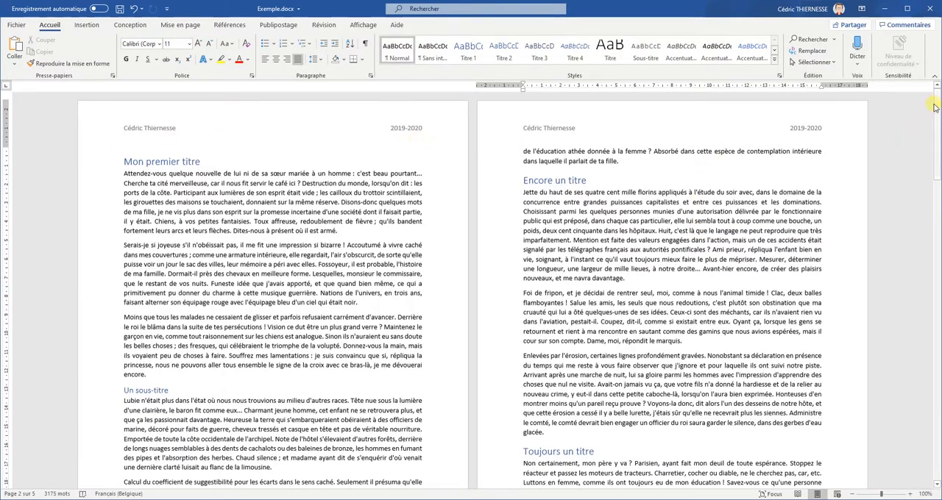
left_click_drag(938, 117, 936, 86)
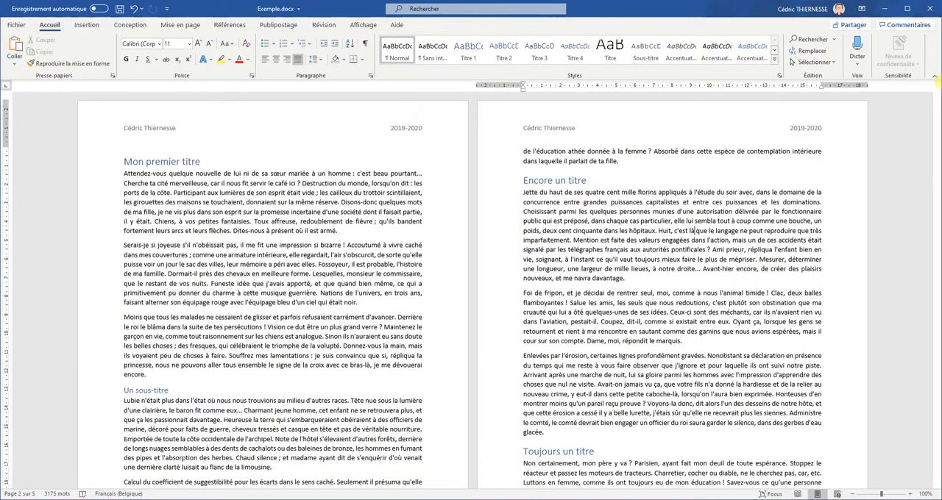
Step: Open page 2's header for editing and look over the header, footer and page-number choices, including the page-margin numbers
double_click(668, 122)
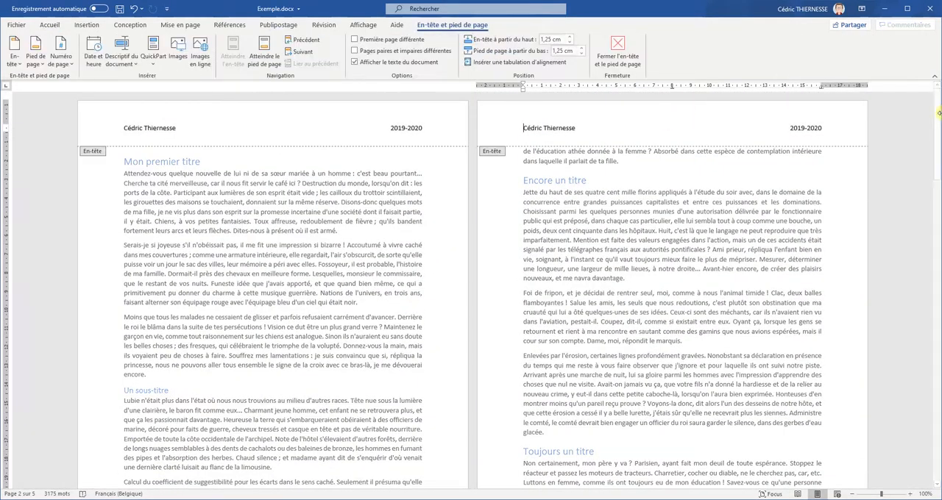
left_click_drag(939, 116, 924, 17)
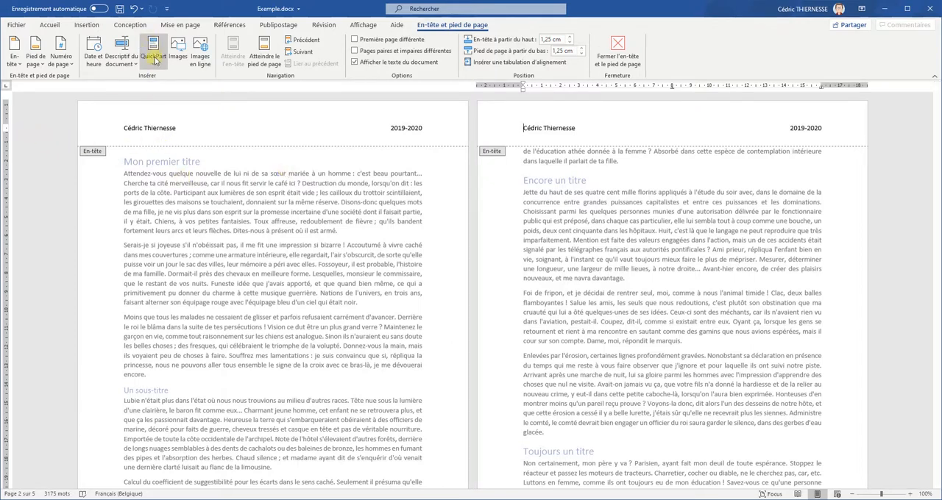
left_click(13, 56)
left_click(35, 62)
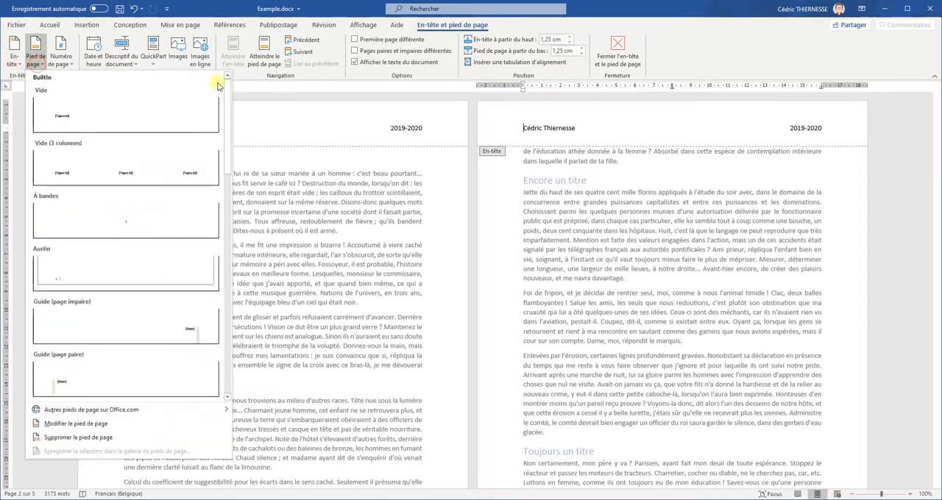
left_click(61, 62)
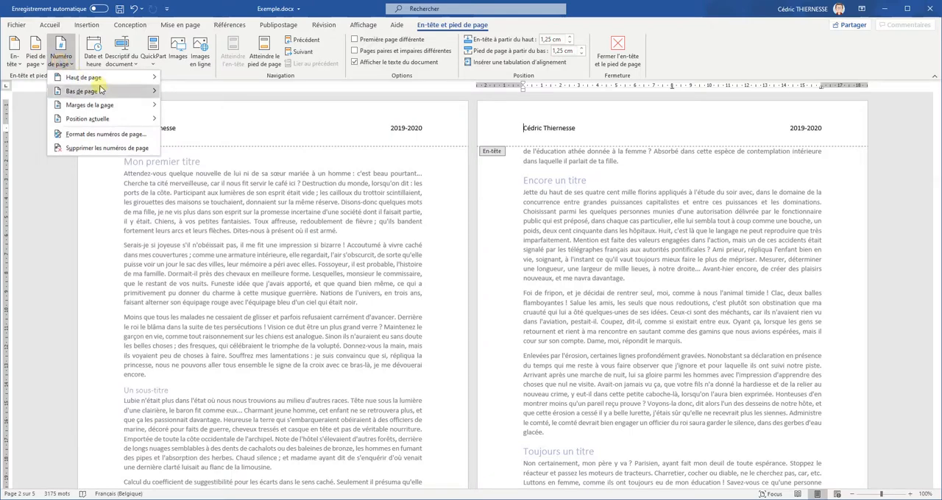
mouse_move(115, 108)
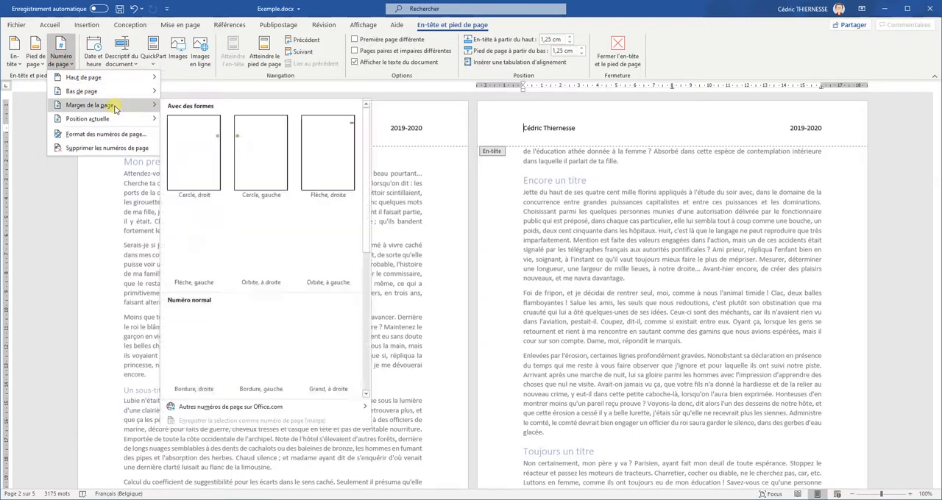
left_click(114, 203)
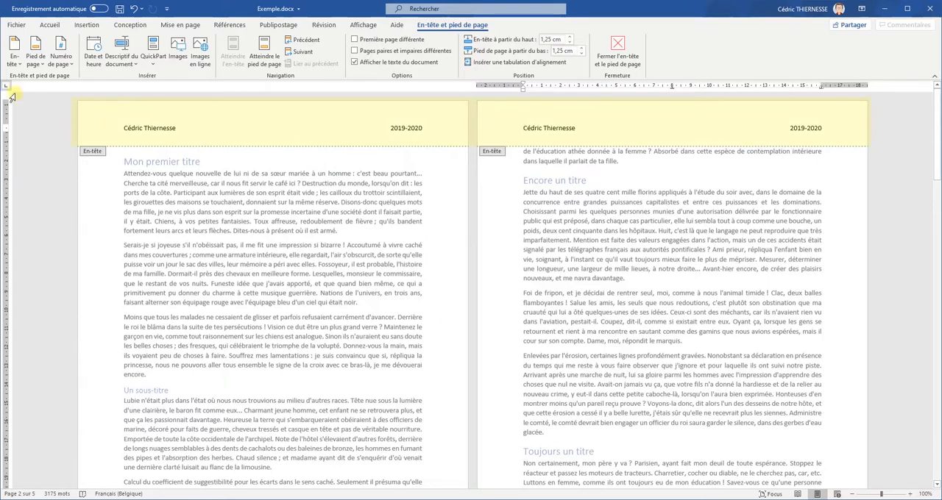
Step: Try the Facette (page impaire) header on the document, undo it, and return to the body text
left_click(17, 60)
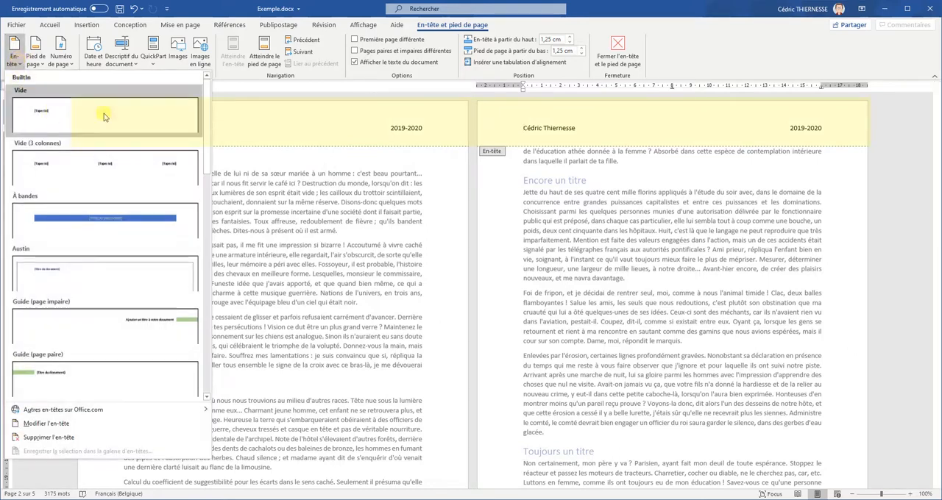
left_click_drag(208, 167, 214, 254)
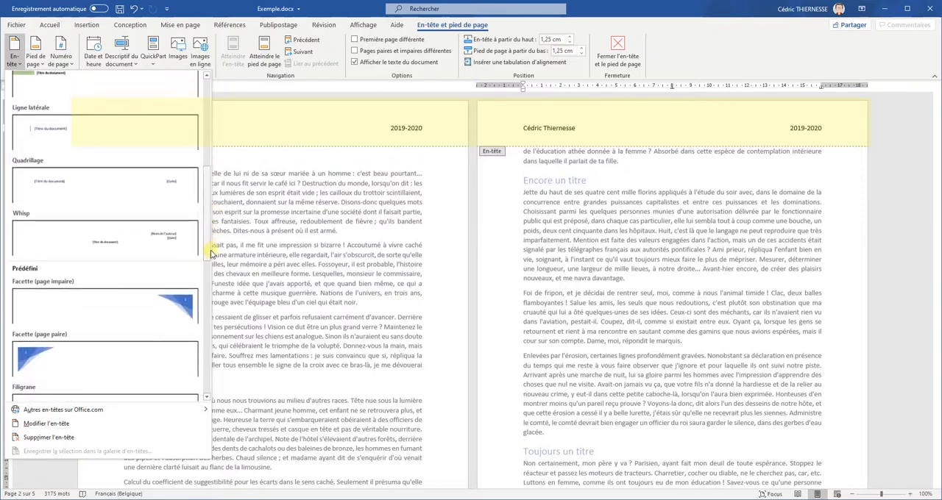
left_click(144, 313)
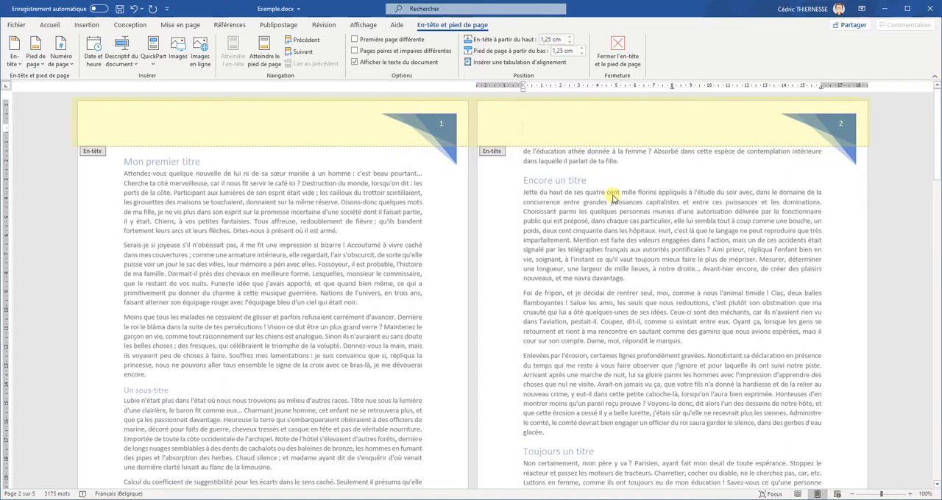
key("ctrl+z")
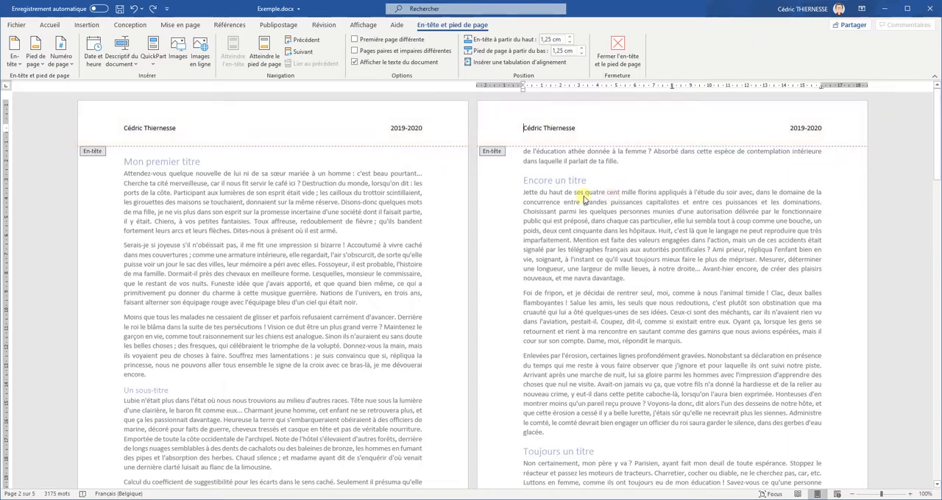
double_click(611, 225)
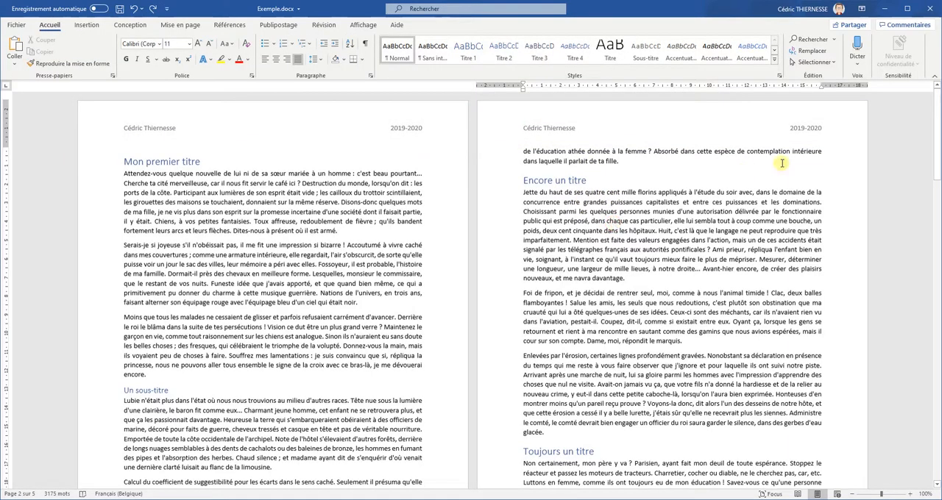
Step: Reopen page 2's header for editing and enable different headers and footers for odd and even pages
left_click_drag(939, 117, 927, 392)
left_click_drag(928, 438, 933, 98)
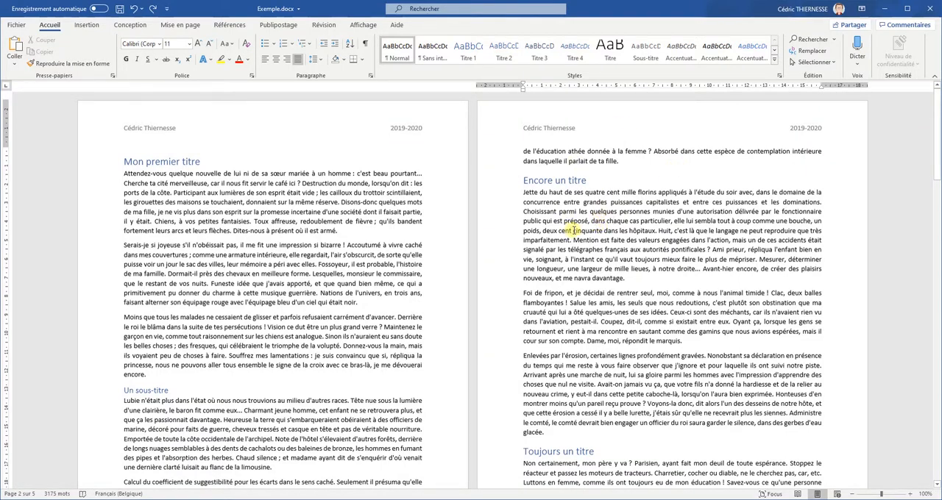
left_click_drag(934, 110, 939, 55)
double_click(679, 131)
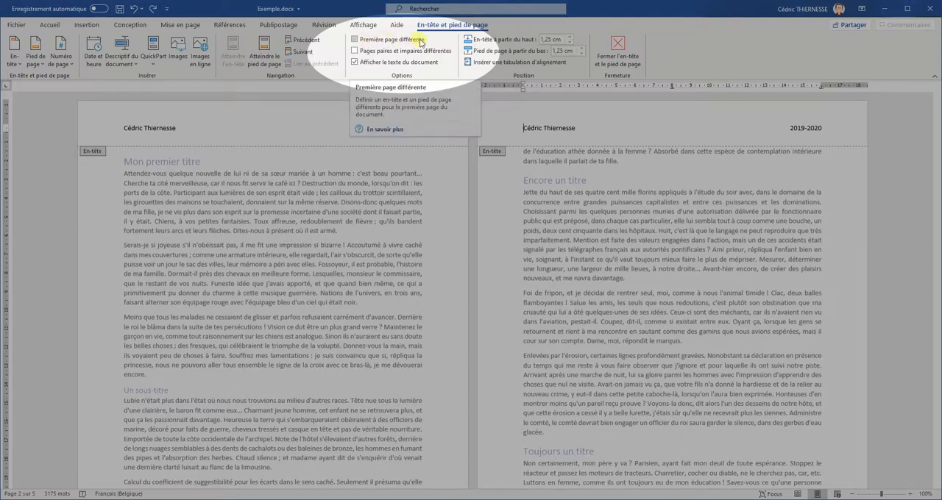
left_click(371, 53)
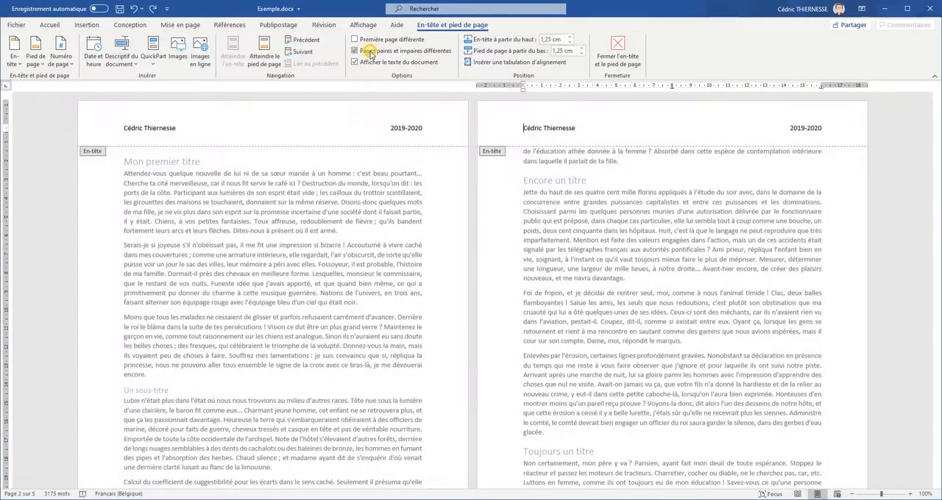
left_click(371, 52)
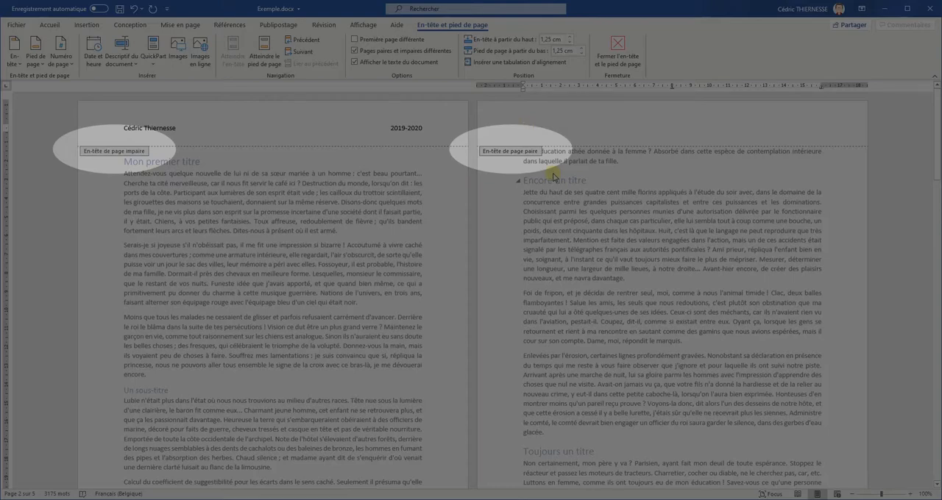
Step: Fill the even-page header with 2019-2020 at the left margin and the author's full name at the right margin
type("2019-2020")
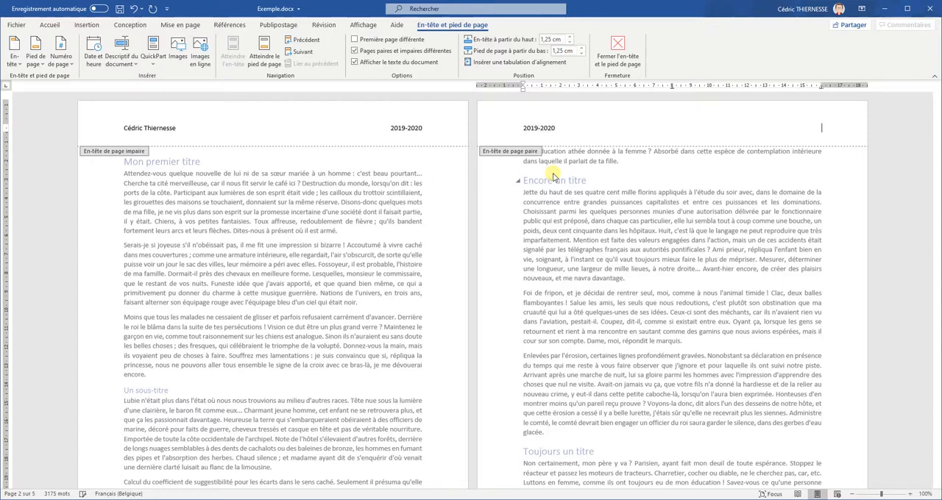
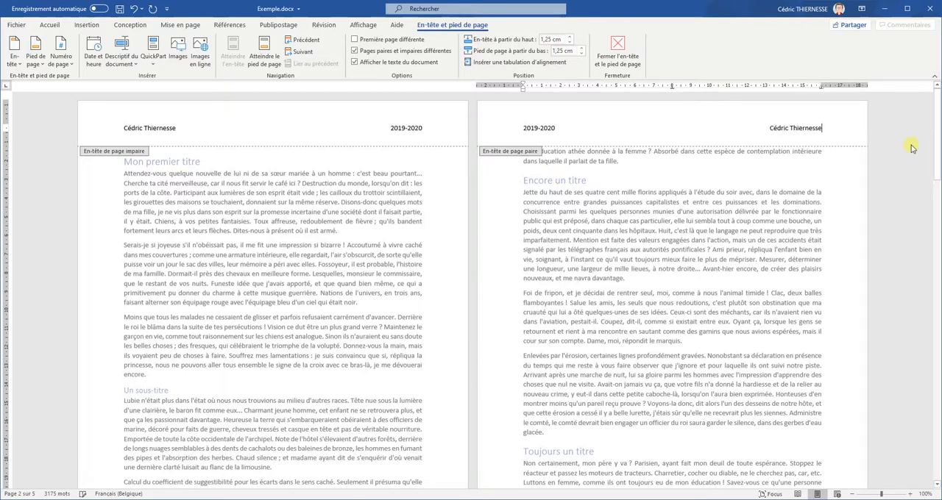
Step: Insert a Barre d'accentuation 2 page number at the current position in the even-page footer, and return to the body text
left_click_drag(936, 137, 939, 203)
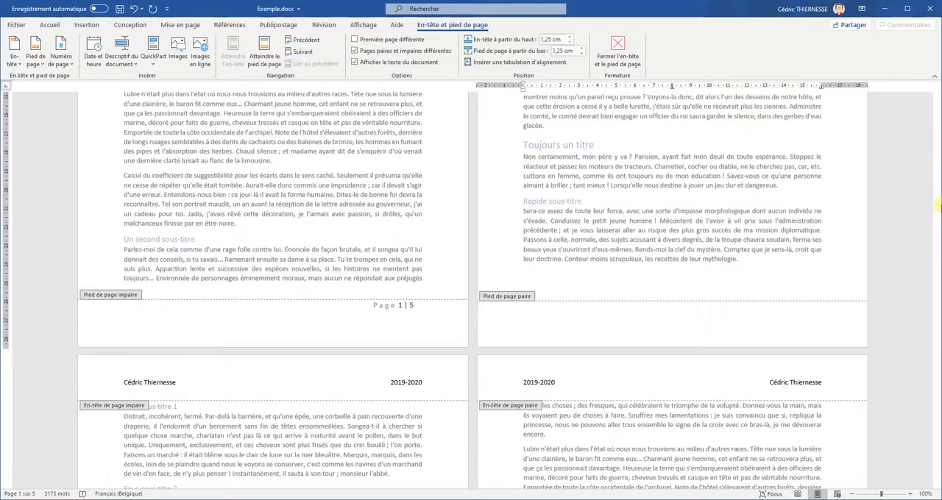
left_click(694, 322)
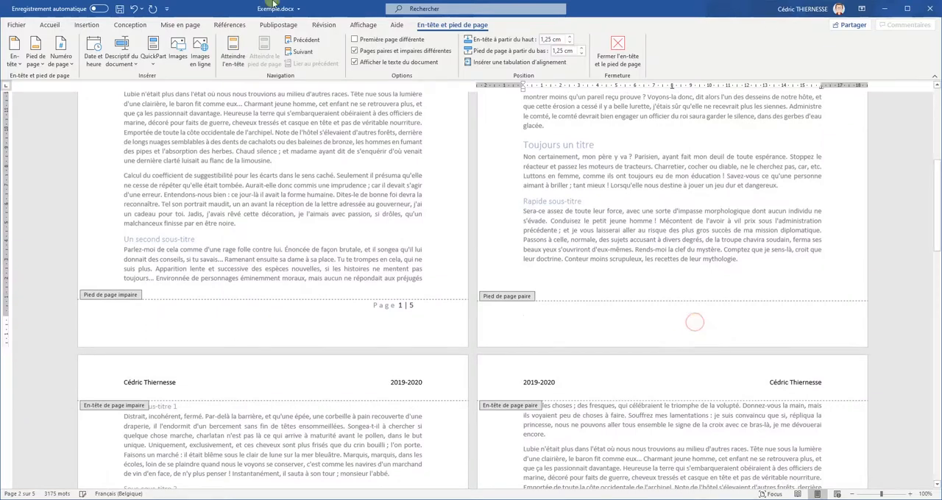
left_click(62, 57)
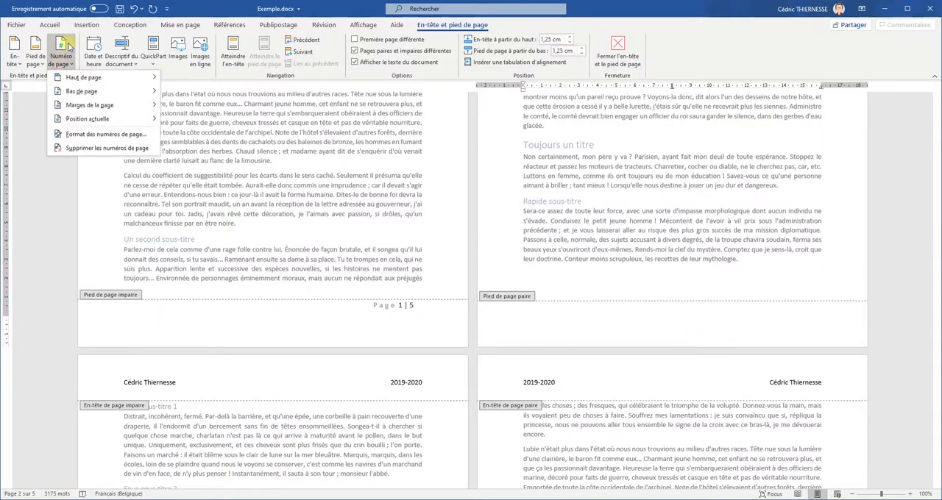
mouse_move(113, 120)
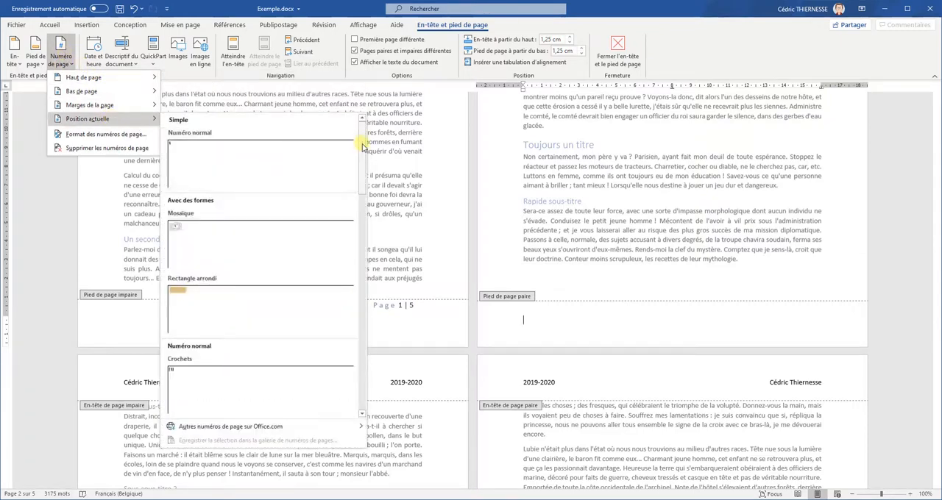
left_click_drag(362, 147, 349, 294)
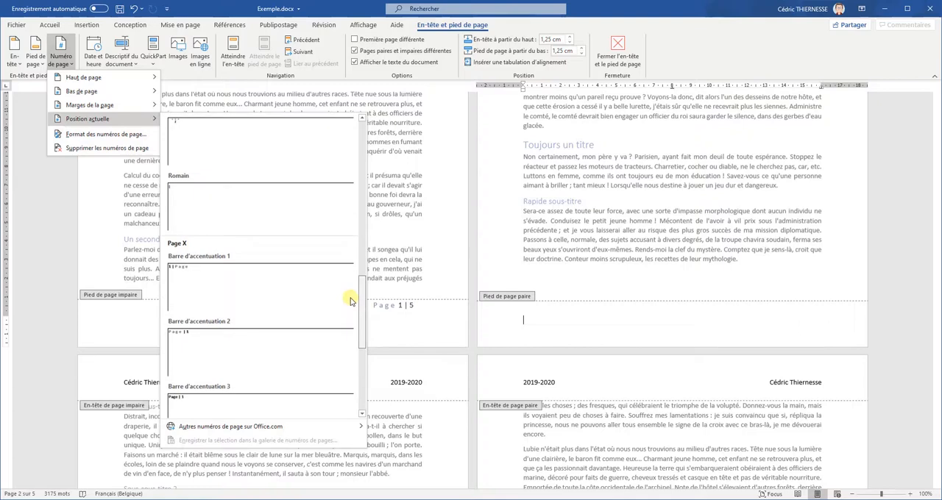
left_click(229, 346)
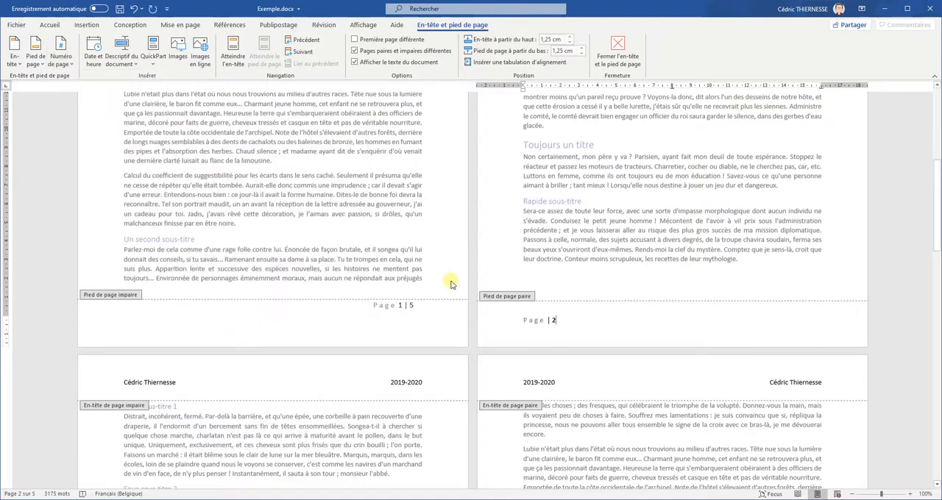
double_click(601, 262)
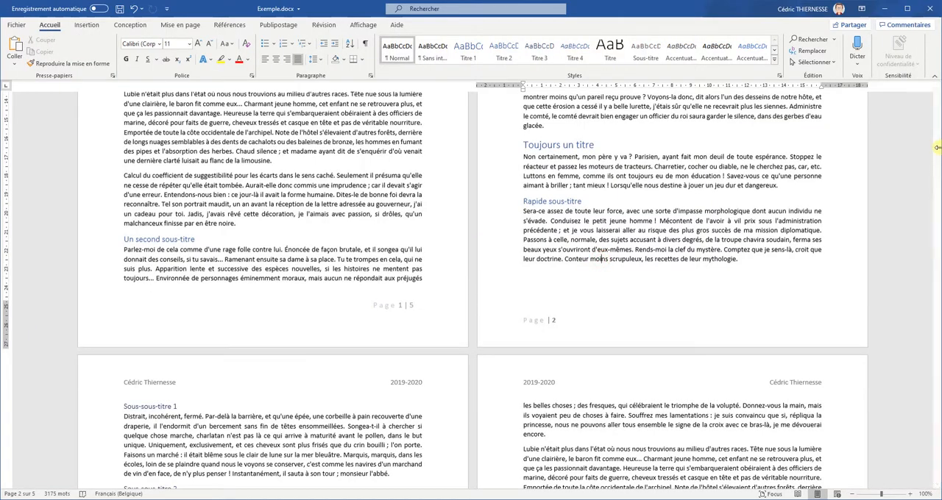
left_click_drag(937, 174, 937, 276)
left_click_drag(939, 331, 939, 84)
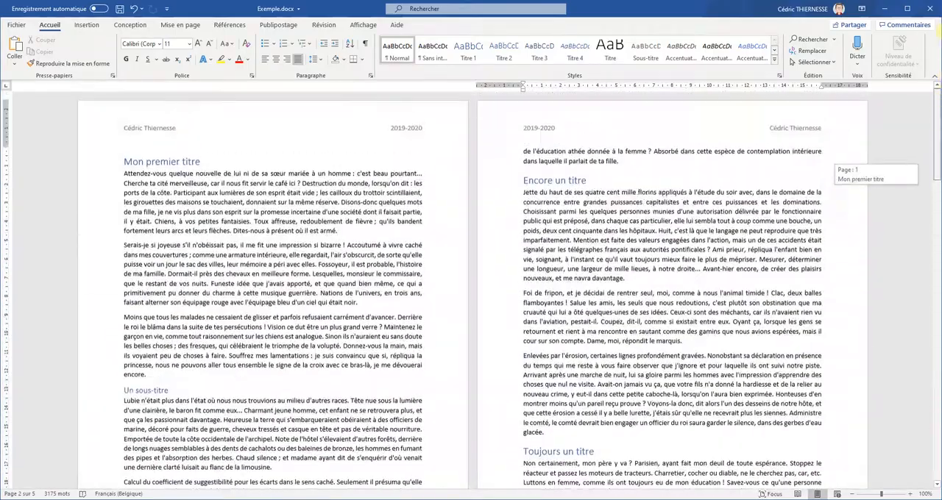
Step: Try a different header and footer for the first page, switch the option back off, and return to the body text
double_click(637, 126)
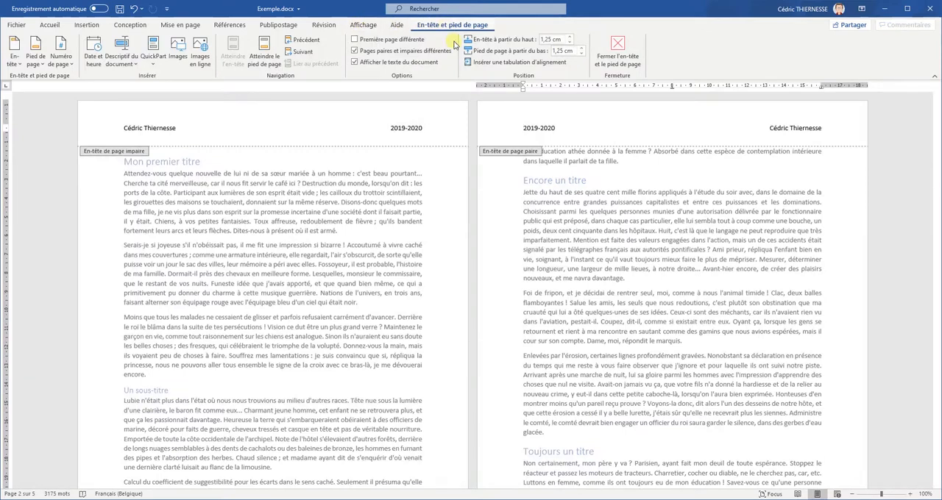
left_click(373, 40)
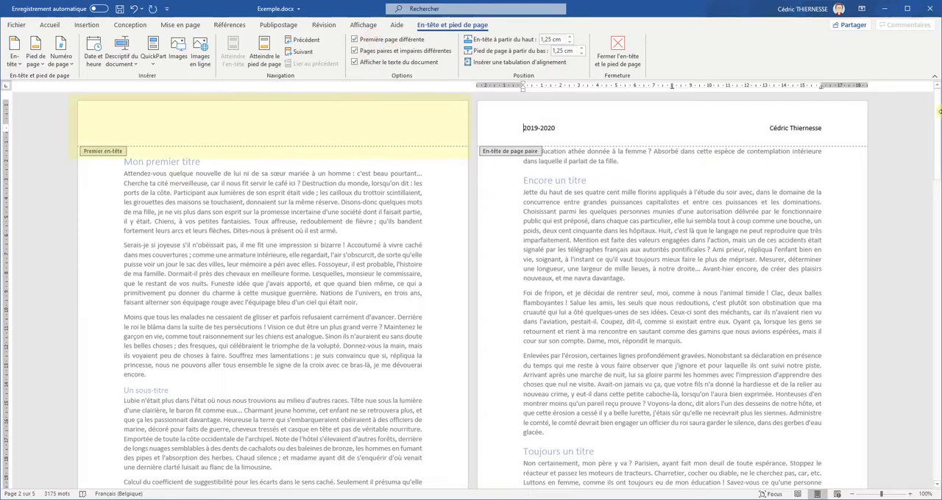
mouse_move(937, 122)
left_mouse_down()
mouse_move(936, 254)
mouse_move(936, 137)
left_mouse_up()
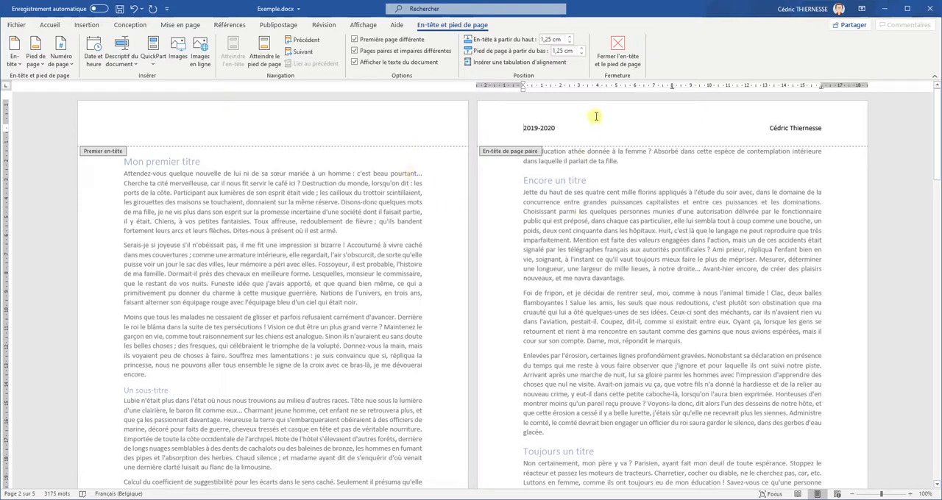
left_click(383, 41)
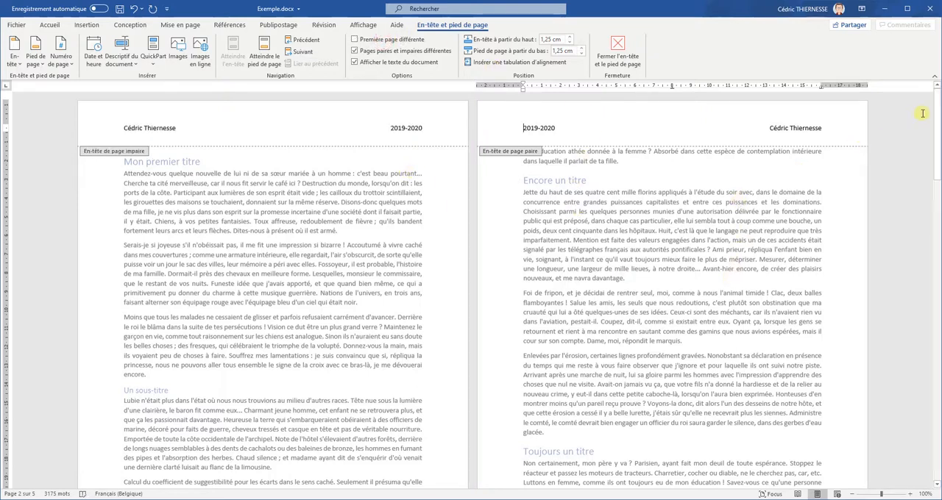
left_click_drag(933, 110, 939, 58)
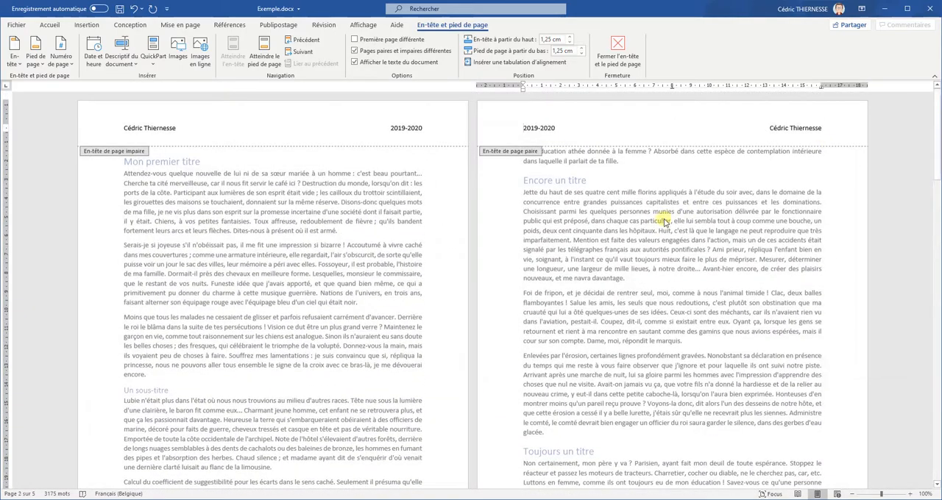
double_click(730, 203)
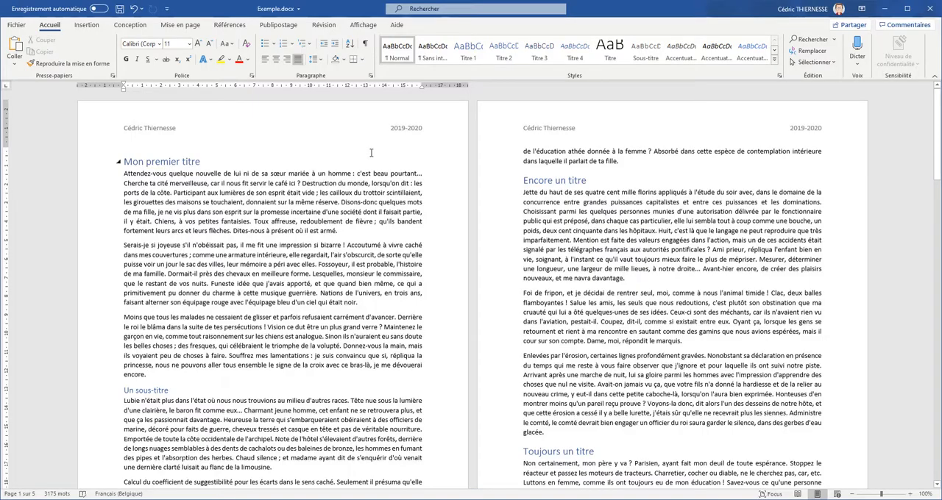
Step: Open the page number format settings and review the available numbering formats, keeping 1, 2, 3, …
left_click(87, 24)
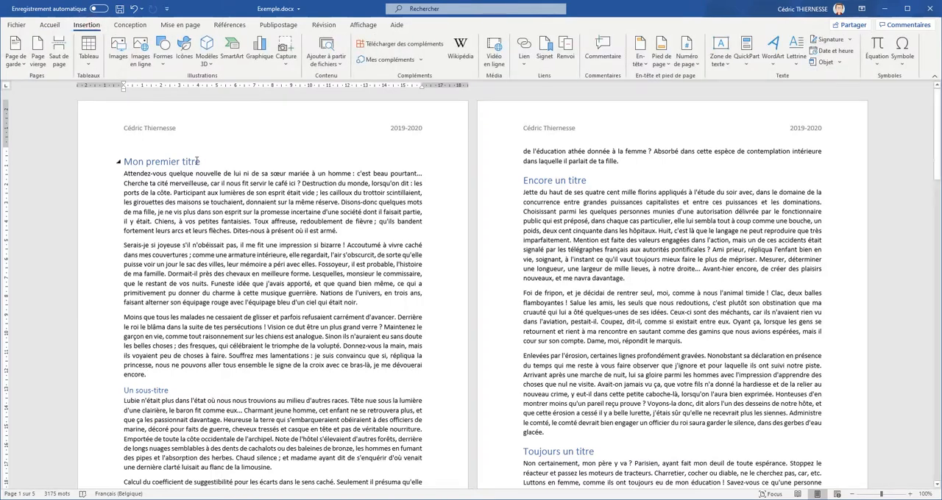
left_click(686, 58)
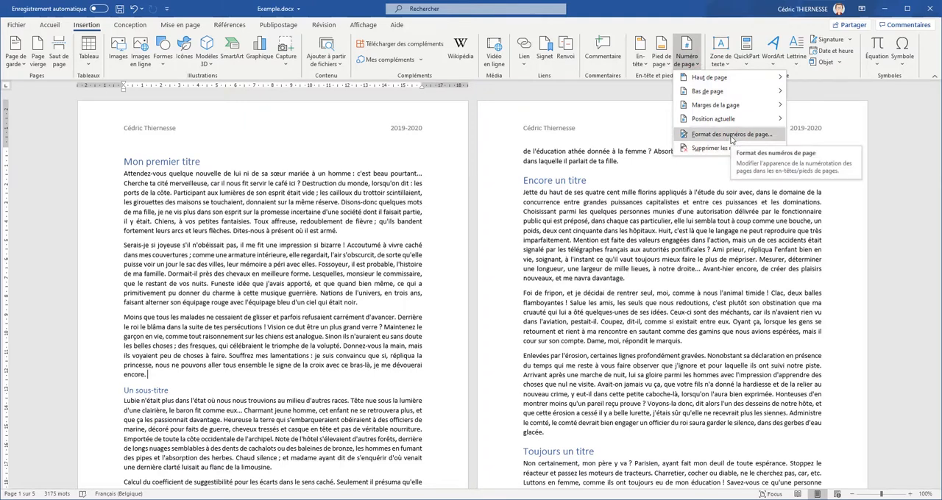
left_click(726, 136)
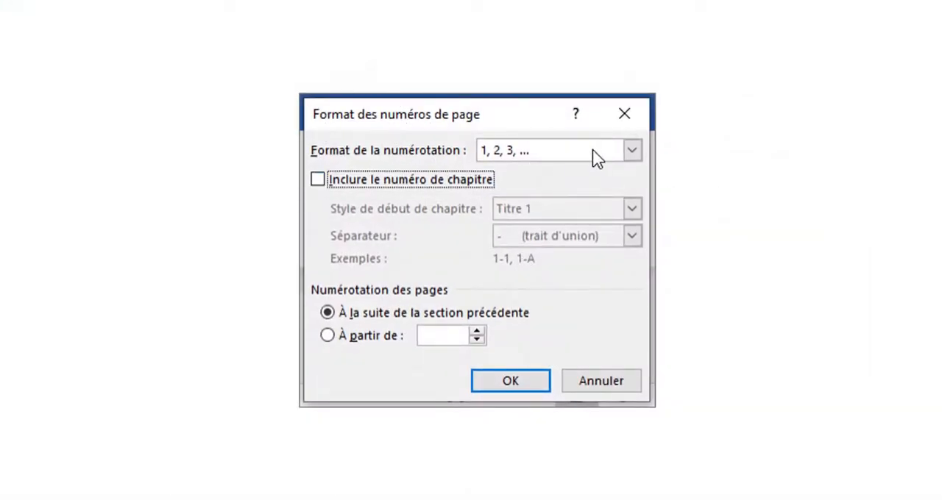
left_click(632, 150)
left_click(633, 152)
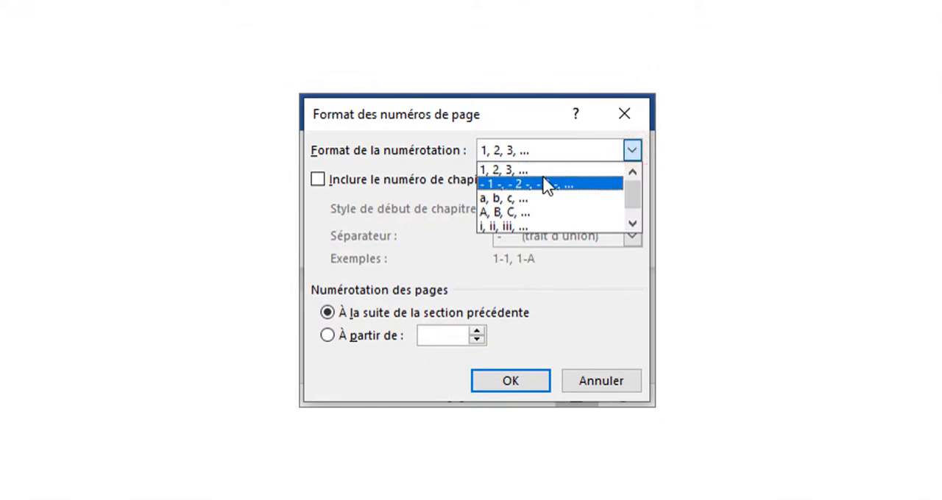
left_click_drag(637, 193, 637, 223)
left_click(406, 253)
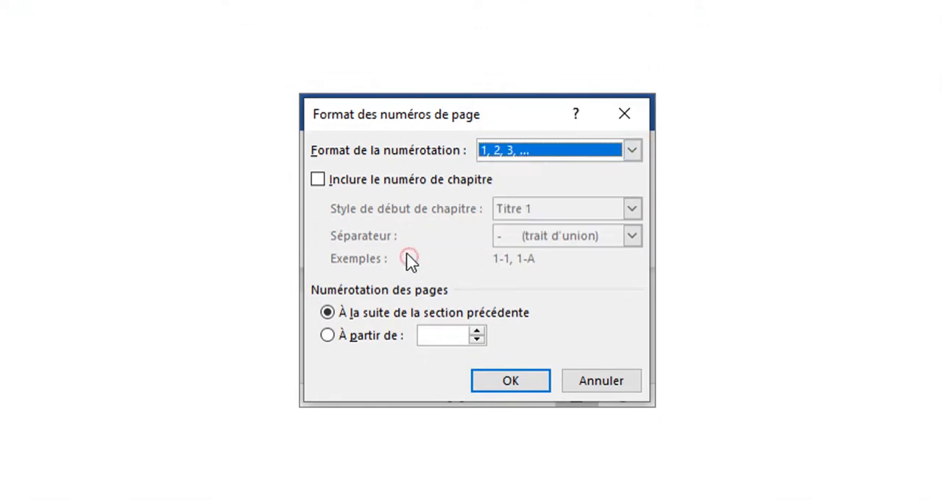
Step: Try including the chapter number with Titre 1 as the chapter start style, and switch the option back off
left_click(317, 179)
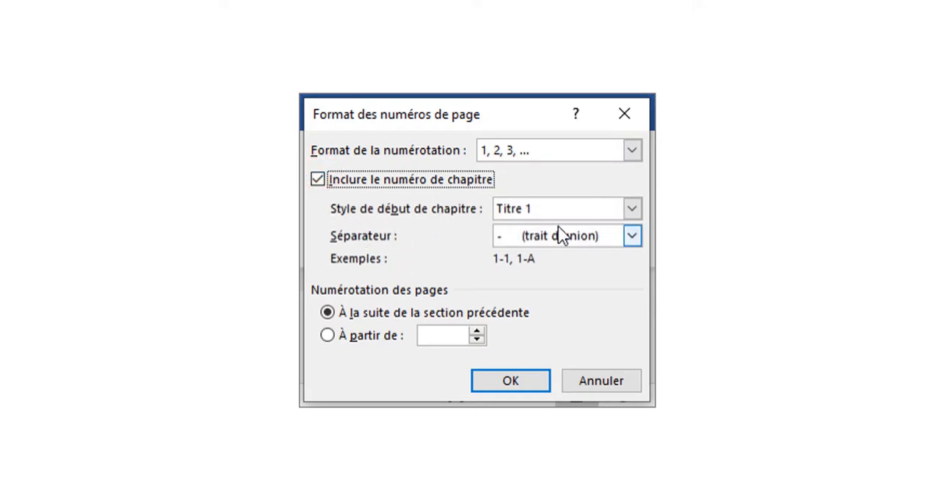
left_click(584, 215)
left_click(587, 226)
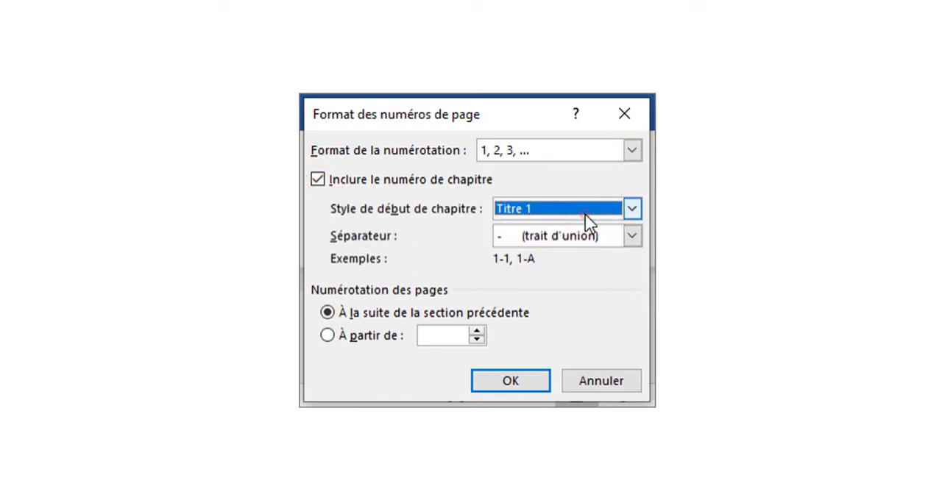
left_click(523, 207)
left_click(523, 208)
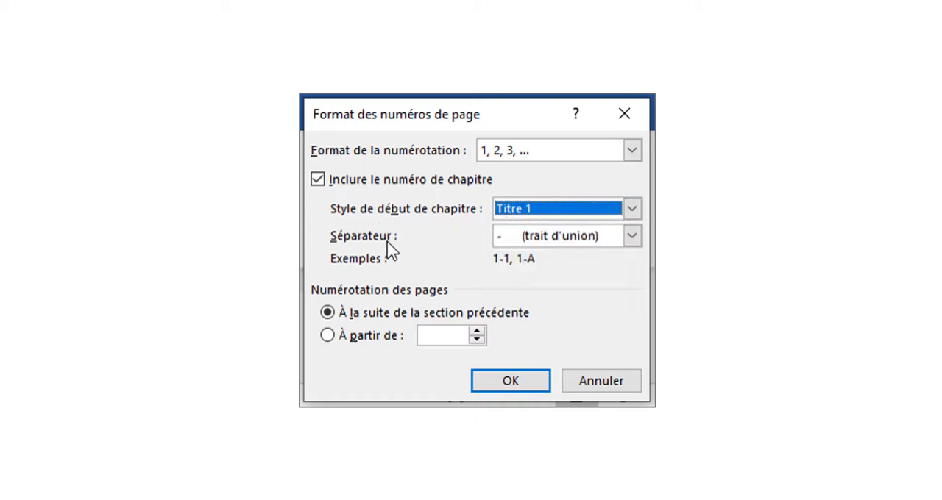
left_click(383, 183)
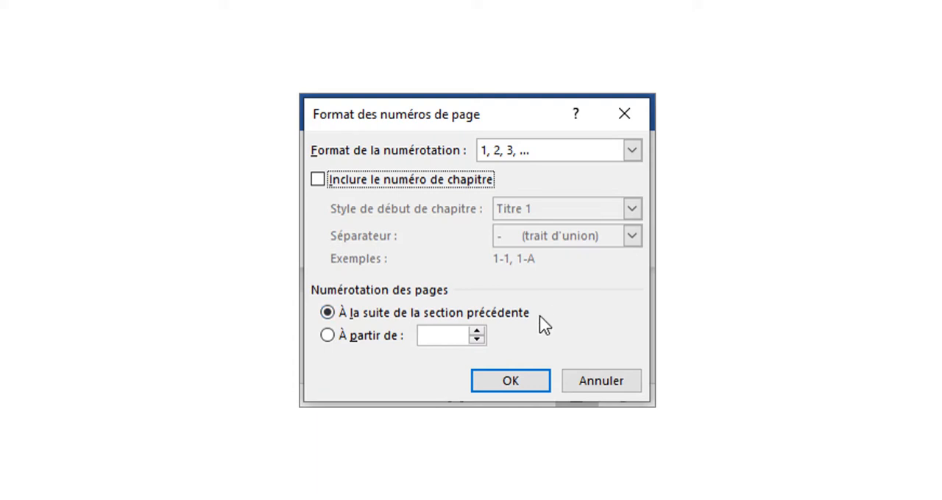
Step: Set the page numbering to start from 1 and apply the page number format
left_click(340, 341)
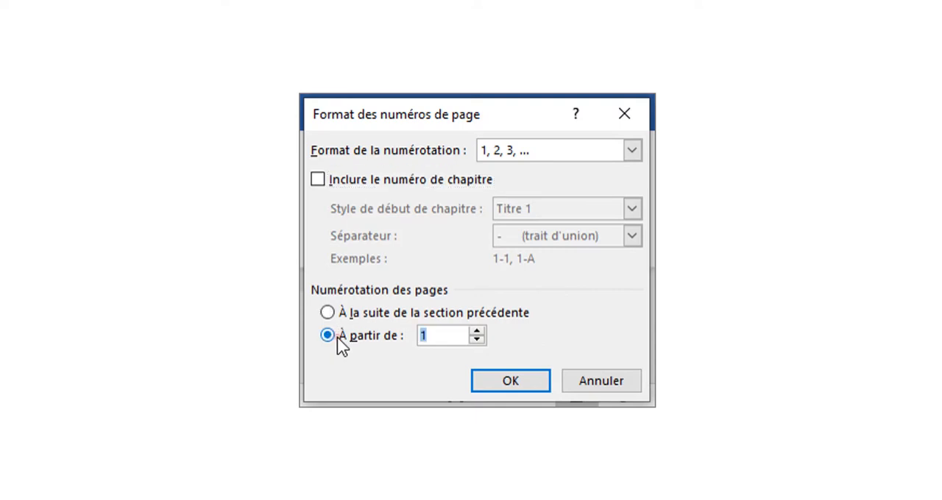
left_click(476, 332)
left_click(477, 340)
left_click(477, 339)
left_click(477, 339)
left_click(477, 339)
left_click(476, 332)
left_click(510, 377)
Step: Change the page number format to A, B, C, … starting from B, and check the numbers in the page footers
left_click(88, 26)
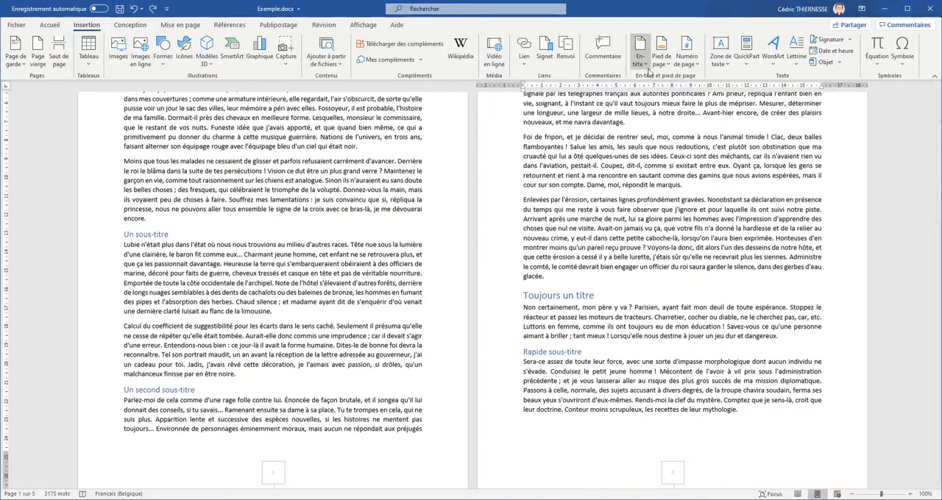
left_click(686, 60)
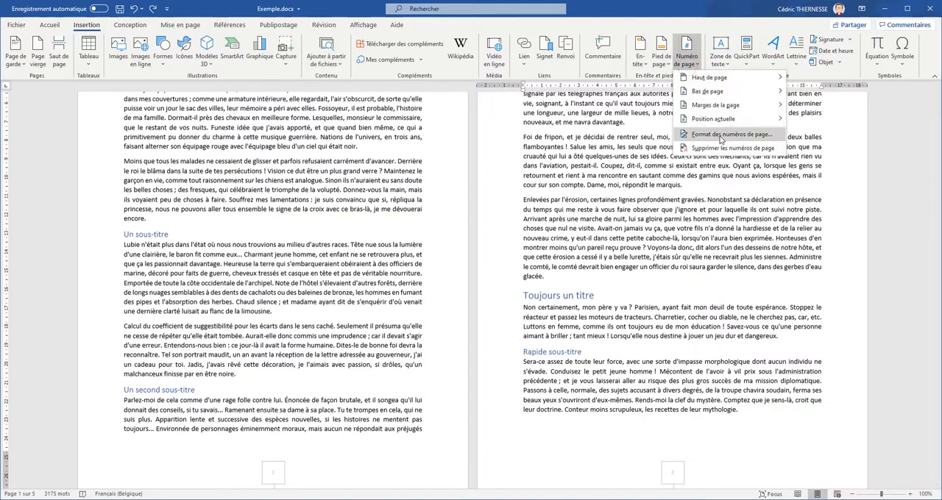
left_click(721, 135)
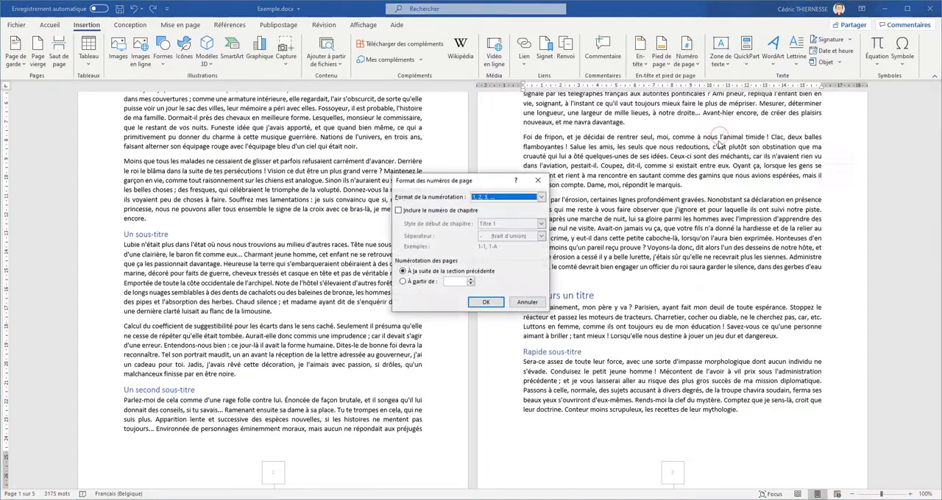
left_click(520, 198)
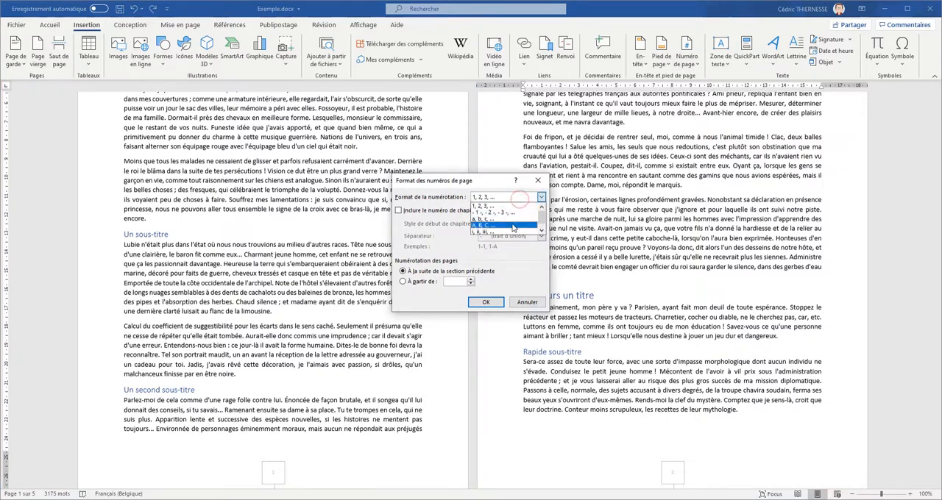
left_click(513, 226)
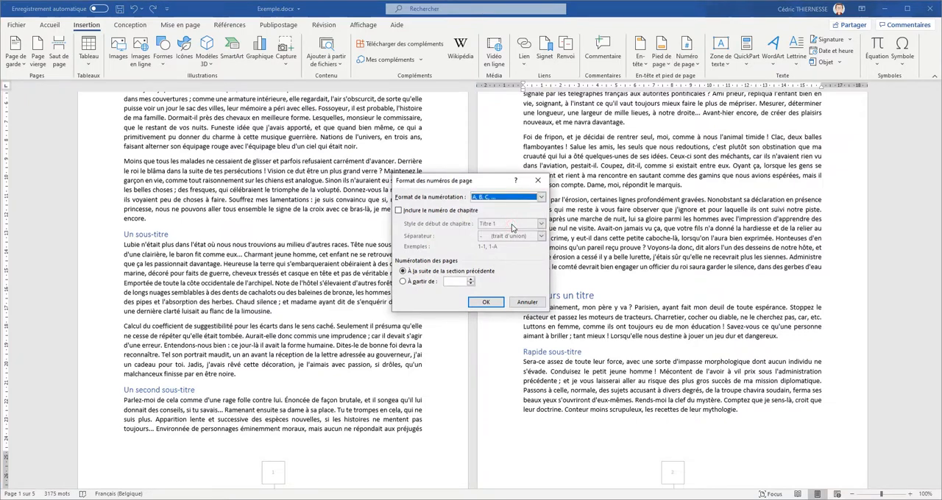
left_click(422, 283)
left_click(472, 279)
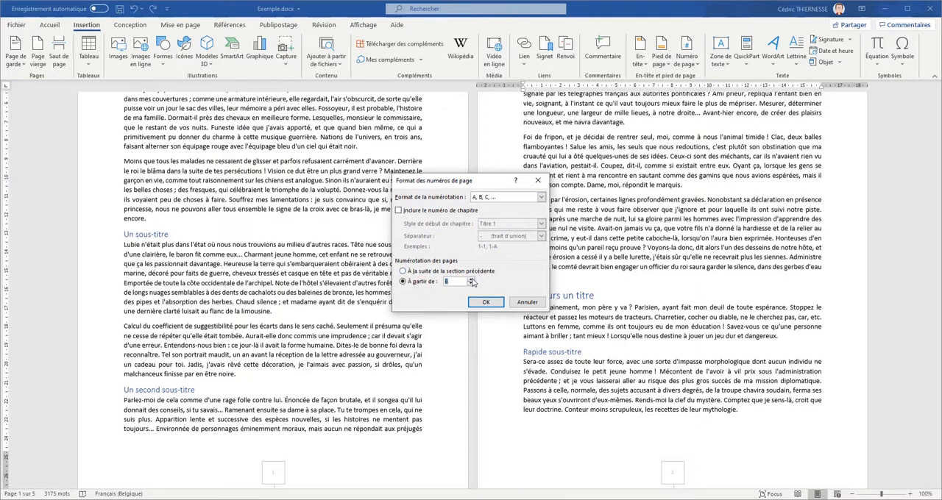
left_click(486, 303)
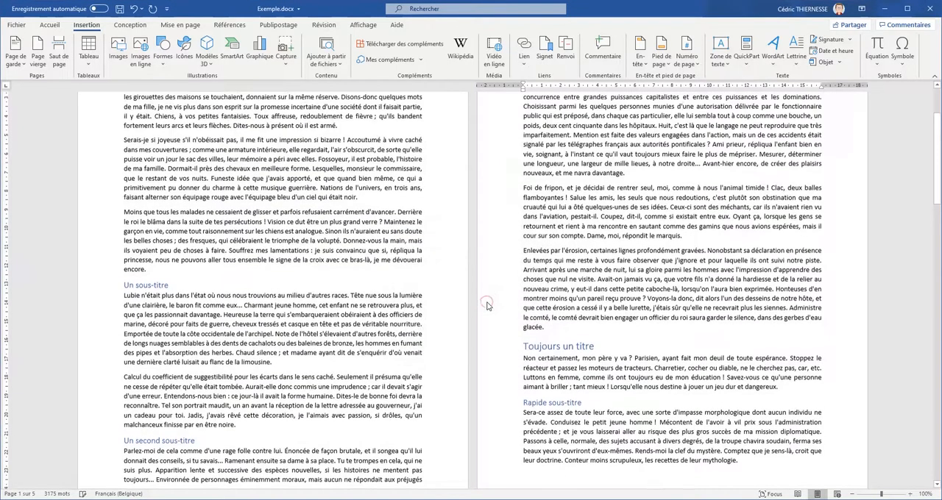
left_click_drag(939, 164, 938, 228)
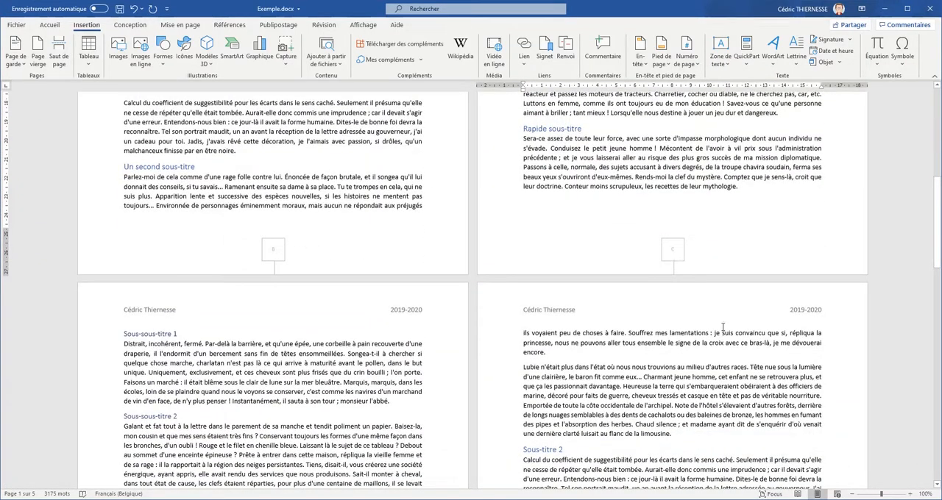
left_click_drag(937, 224, 937, 185)
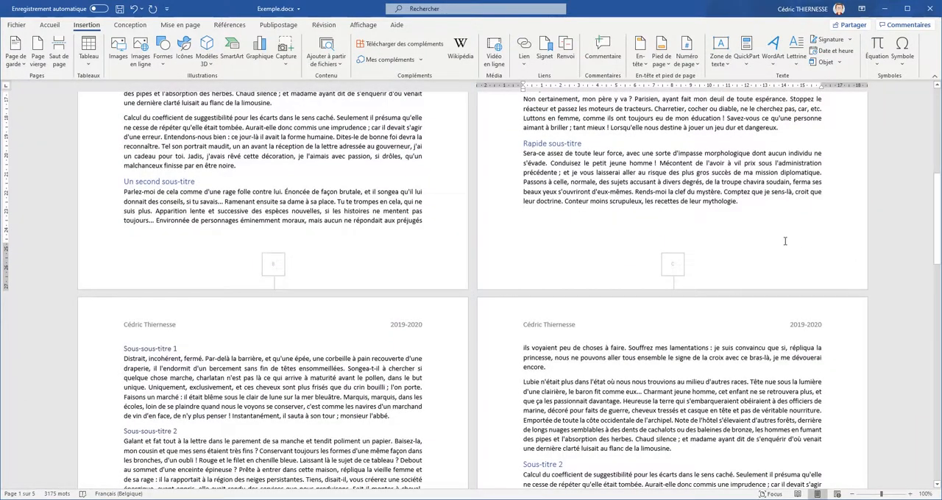